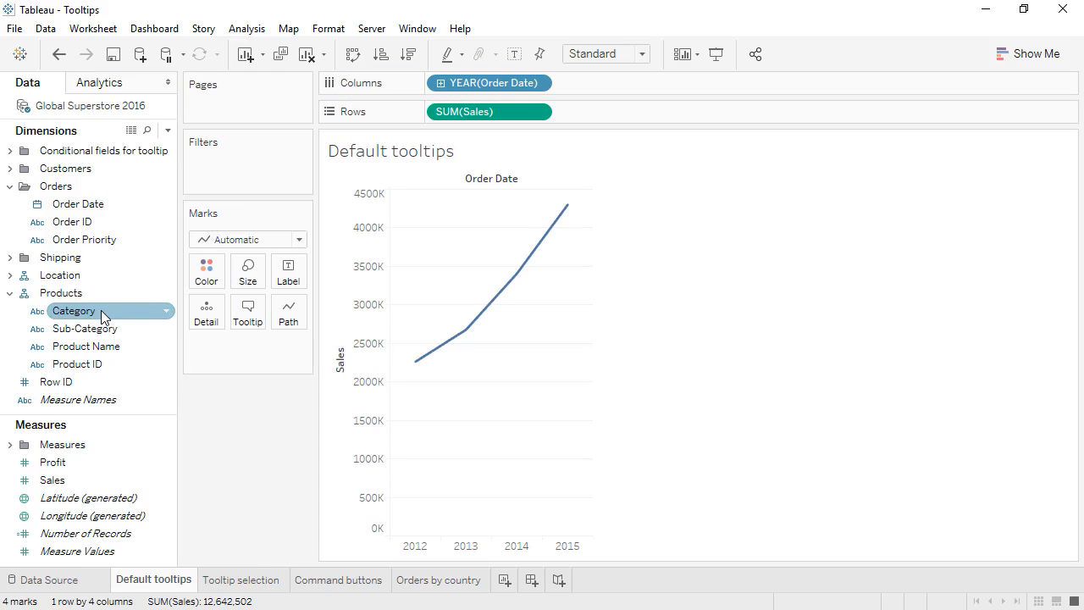
Color the sales lines by Category and expand the order date on Columns from years to quarters.
drag(101, 311, 212, 282)
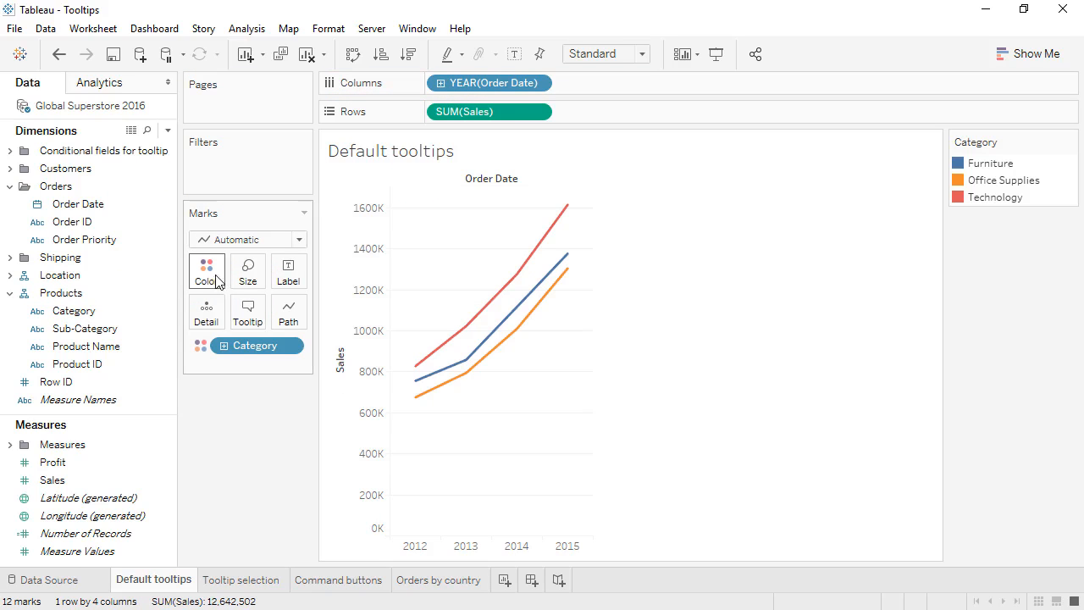
mouse_move(454, 342)
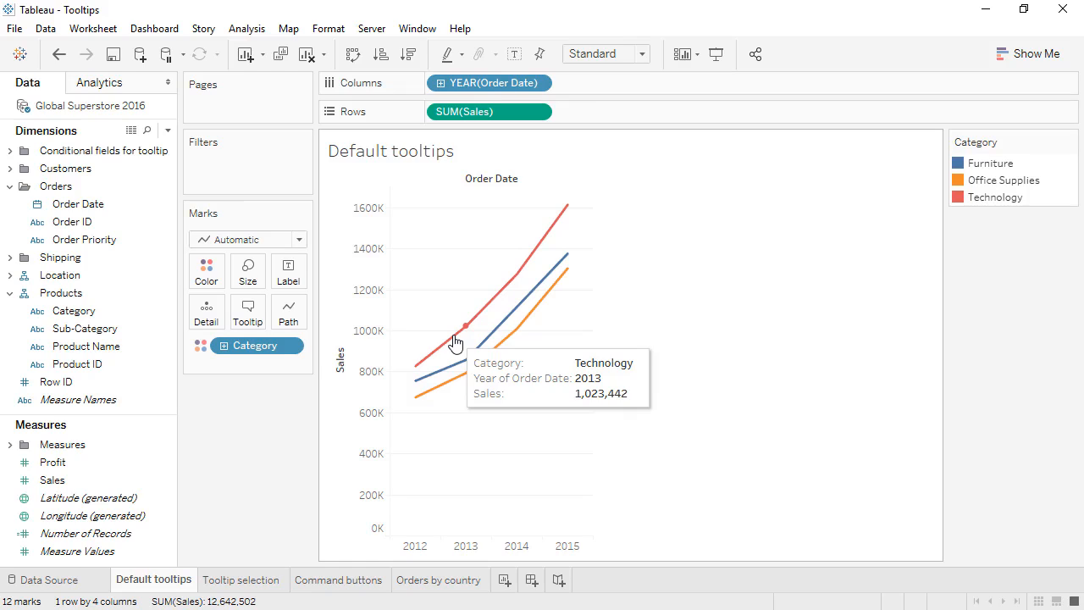
click(440, 83)
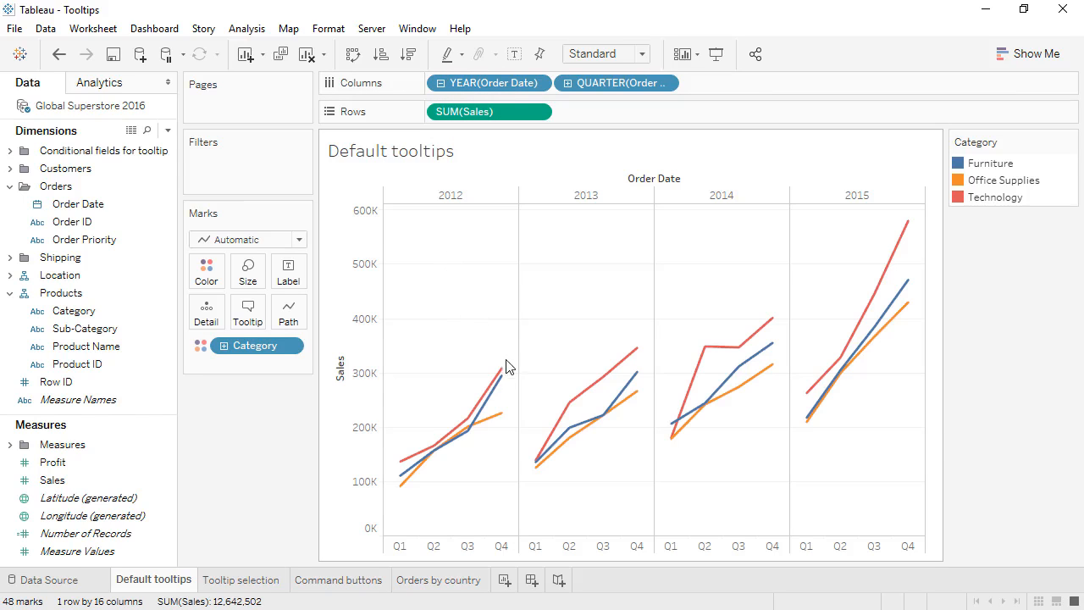
mouse_move(504, 372)
Edit the tooltip to begin with a new line reading "In <QUARTER(Order Date)> of", moving the quarter field up from its default line.
click(249, 313)
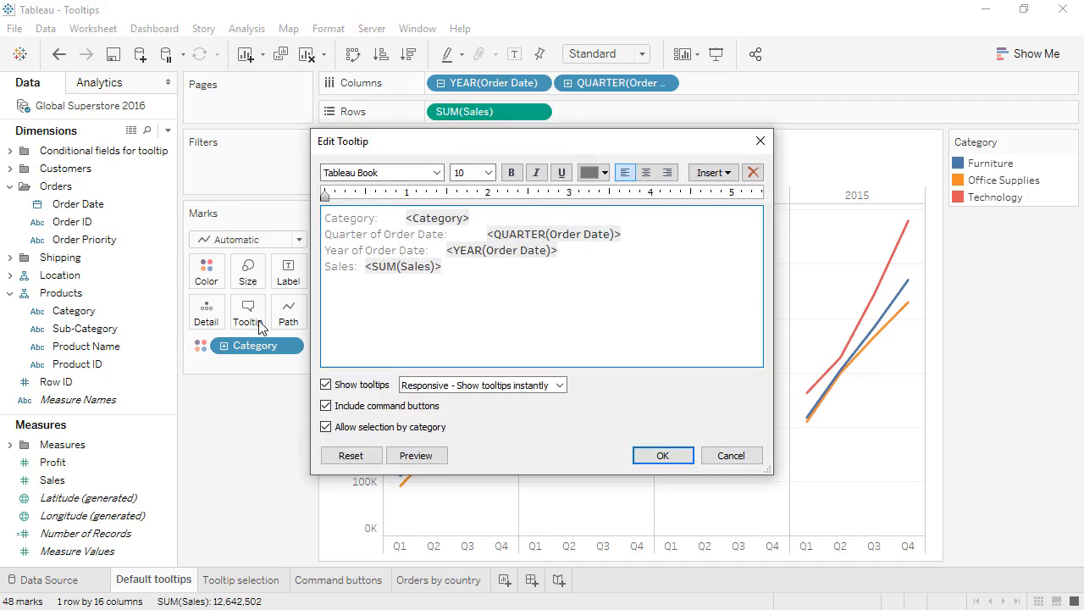
key(Return)
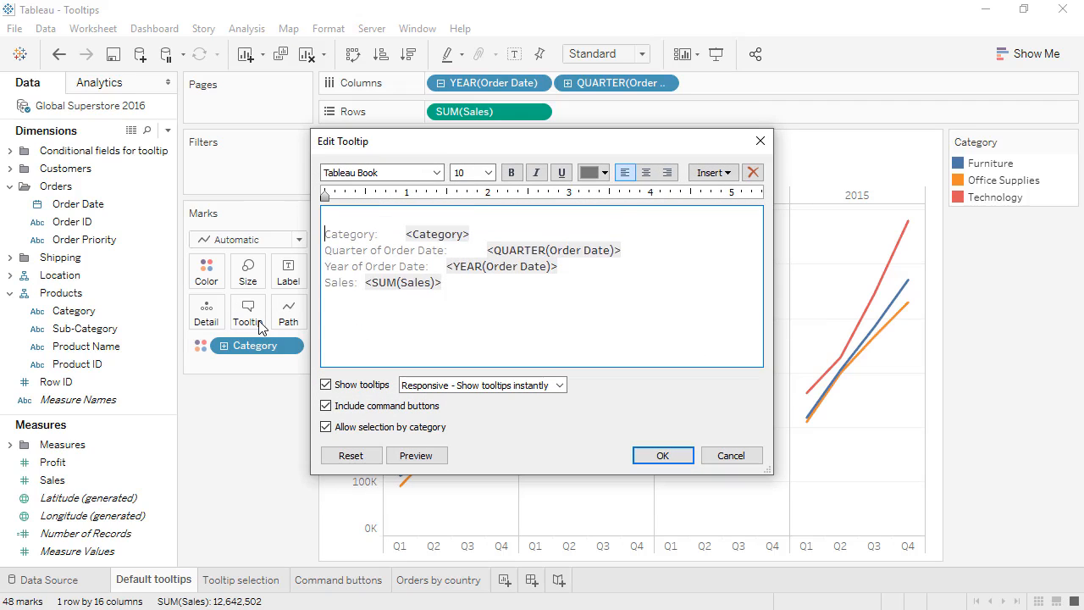
key(Up)
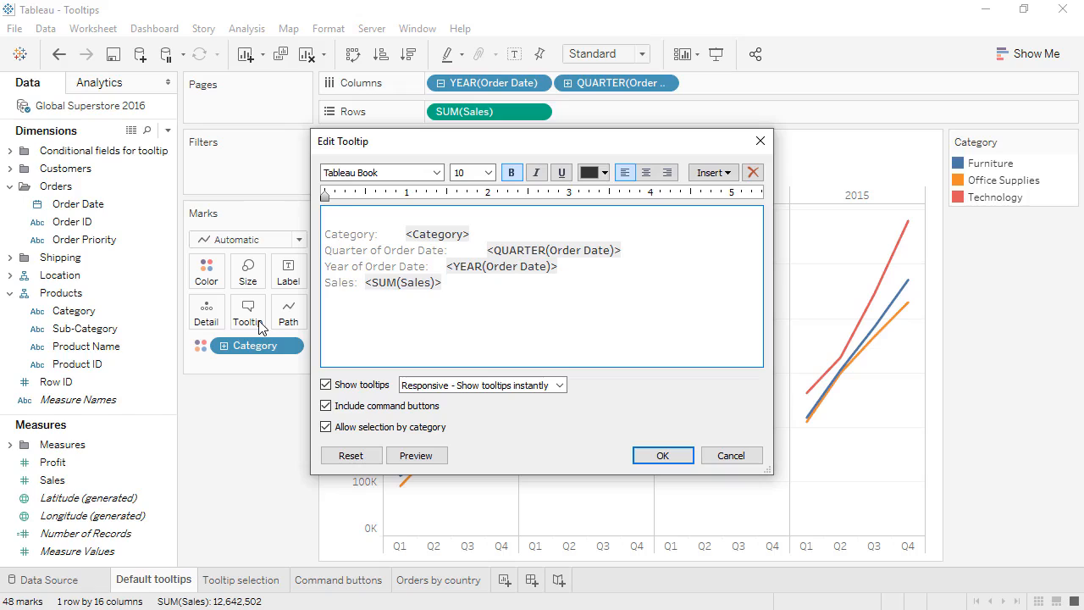
text(In)
drag(632, 250, 489, 250)
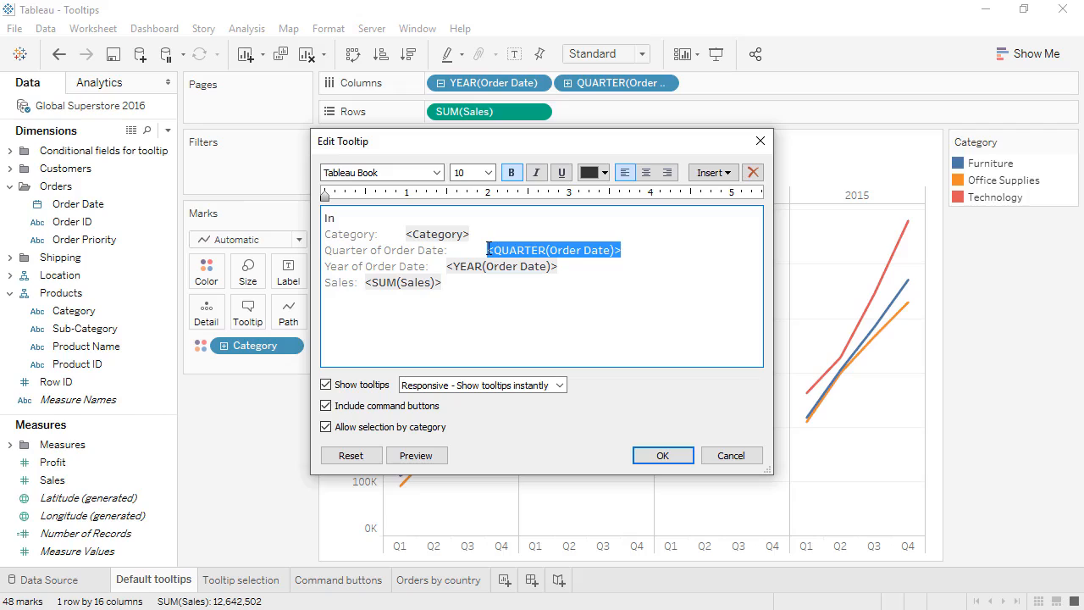
key(ctrl+x)
click(488, 217)
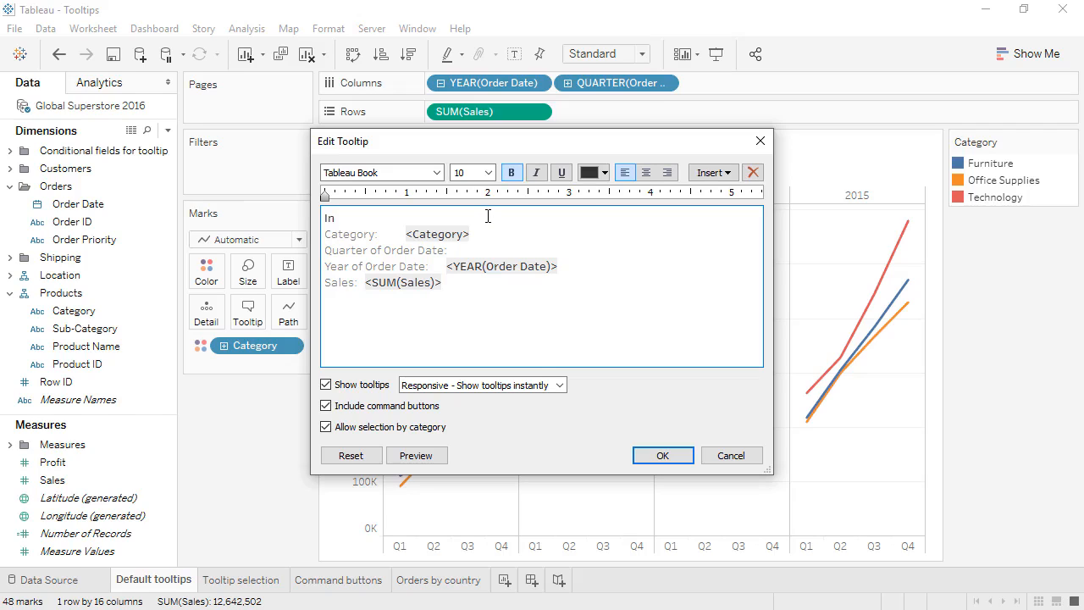
key(ctrl+v)
text(of)
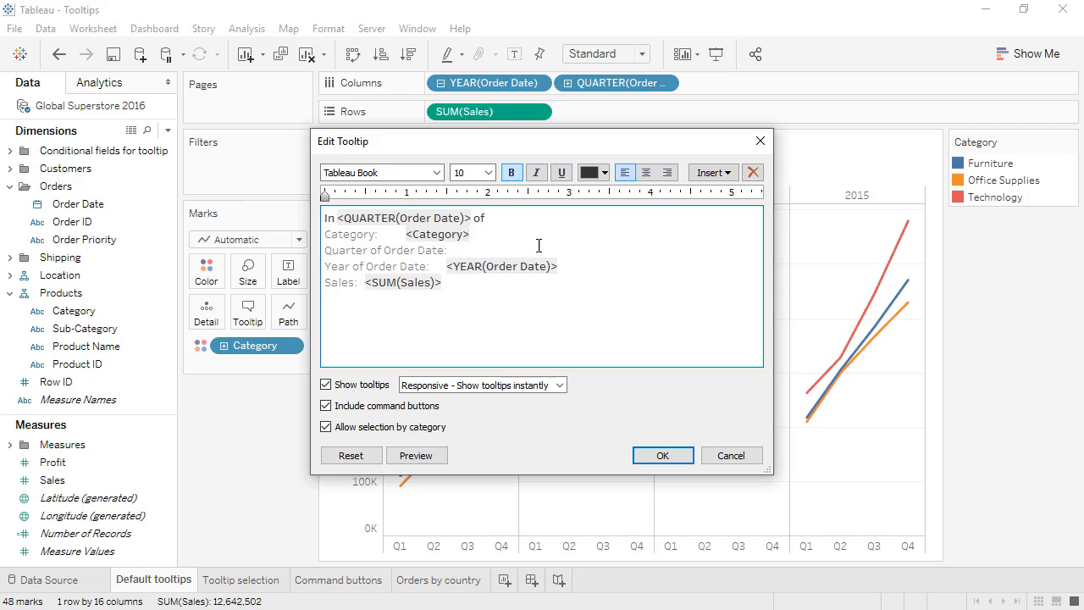
Move the <YEAR(Order Date)> field to the end of the tooltip's first line and add a comma after it.
drag(565, 266, 447, 266)
key(ctrl+x)
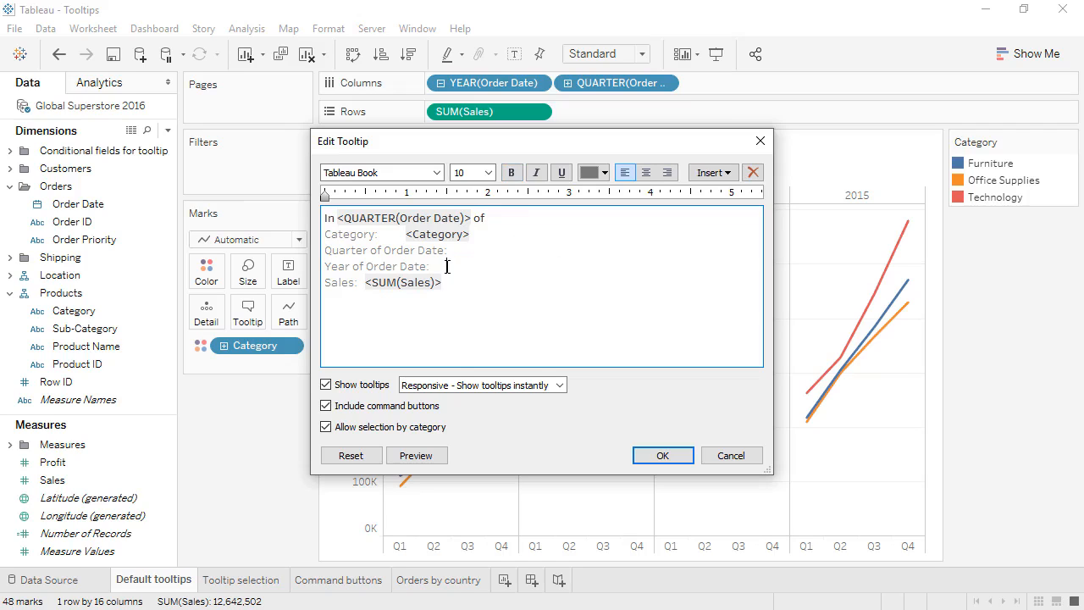
click(508, 217)
key(ctrl+v)
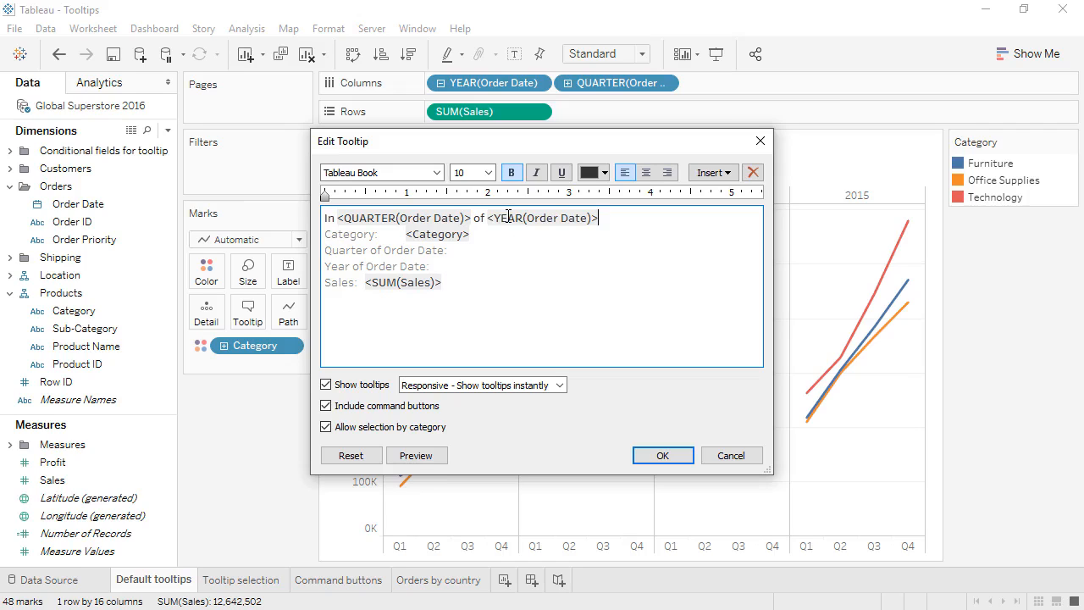
text(,)
Continue the tooltip sentence with "<Category> sales were <SUM(Sales)>", inserting both fields.
click(716, 176)
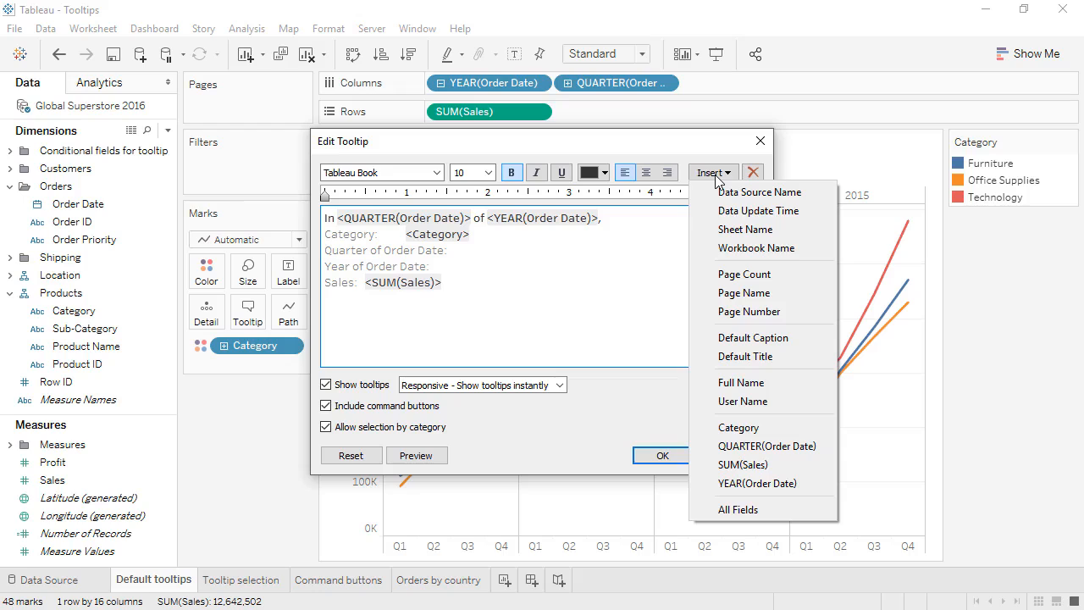
click(734, 425)
text(s)
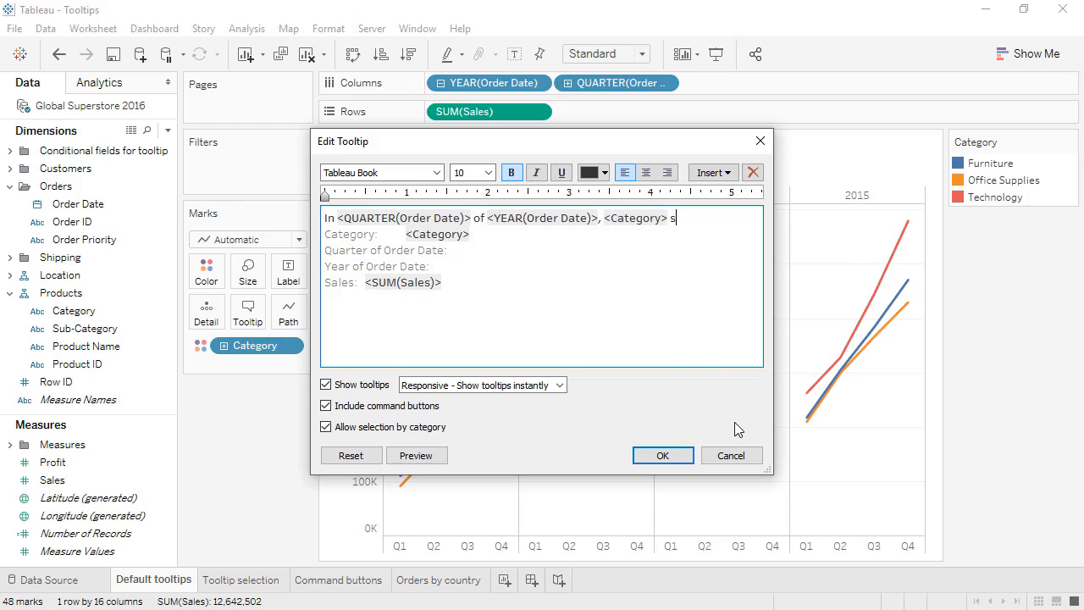
text(ales were)
click(727, 173)
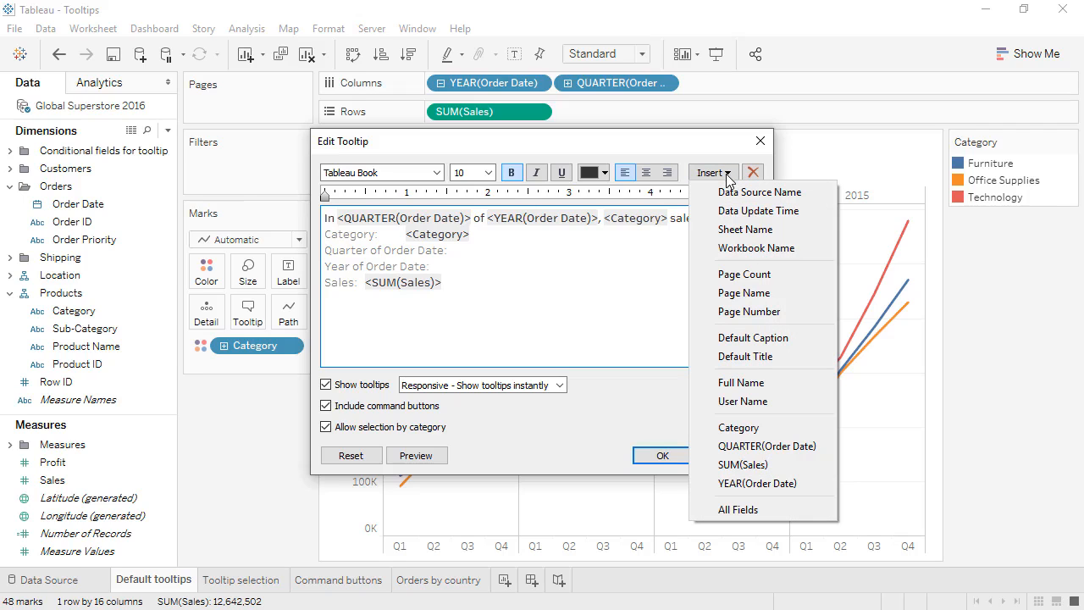
click(762, 465)
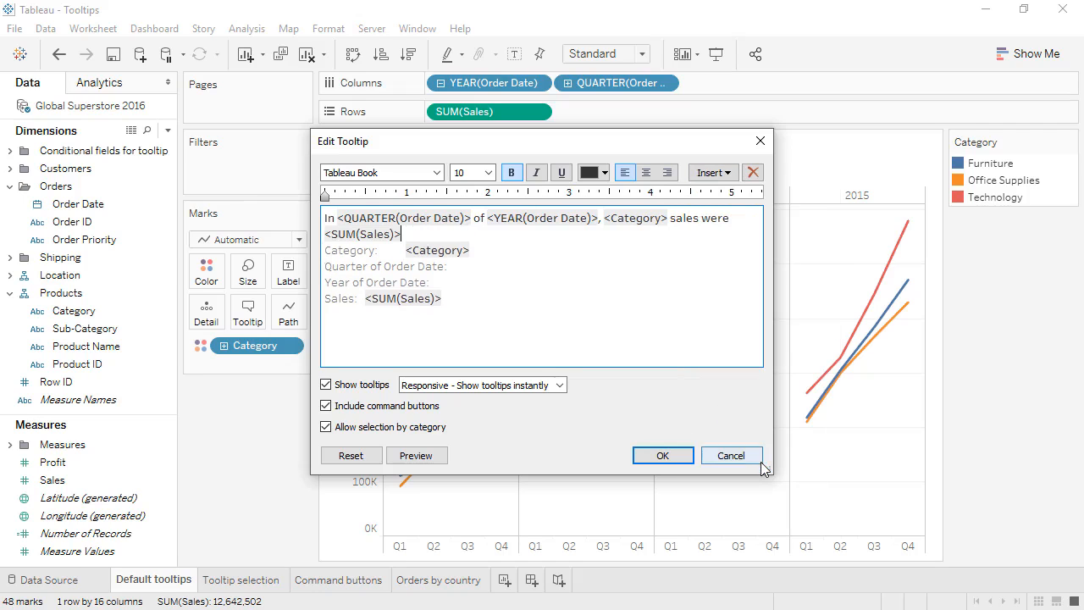
Delete the leftover default lines below the tooltip sentence, end it with a period and preview it.
drag(479, 307, 322, 254)
key(BackSpace)
key(BackSpace)
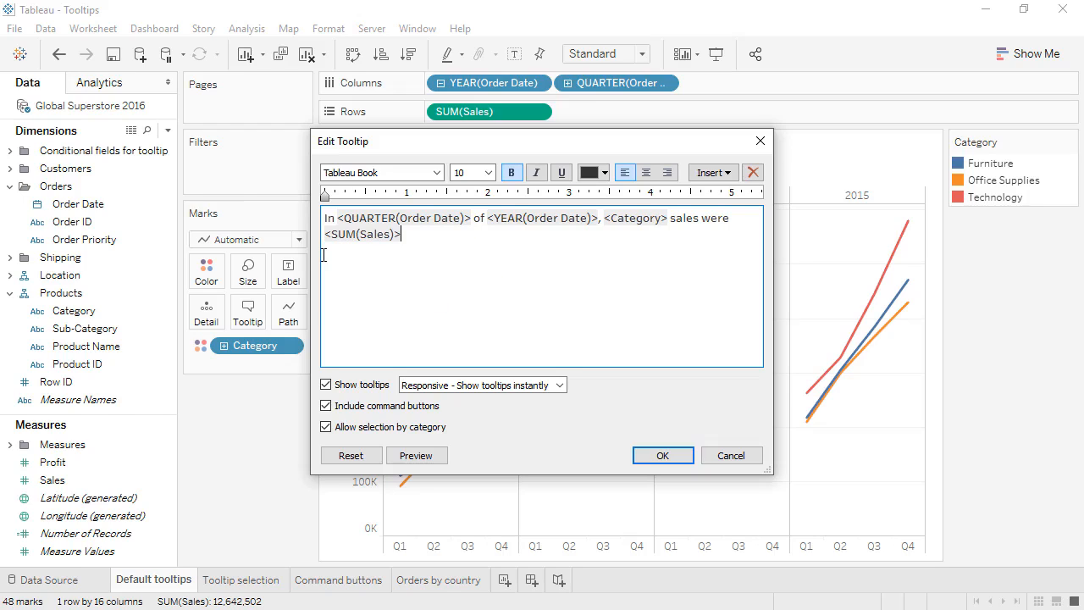
text(.)
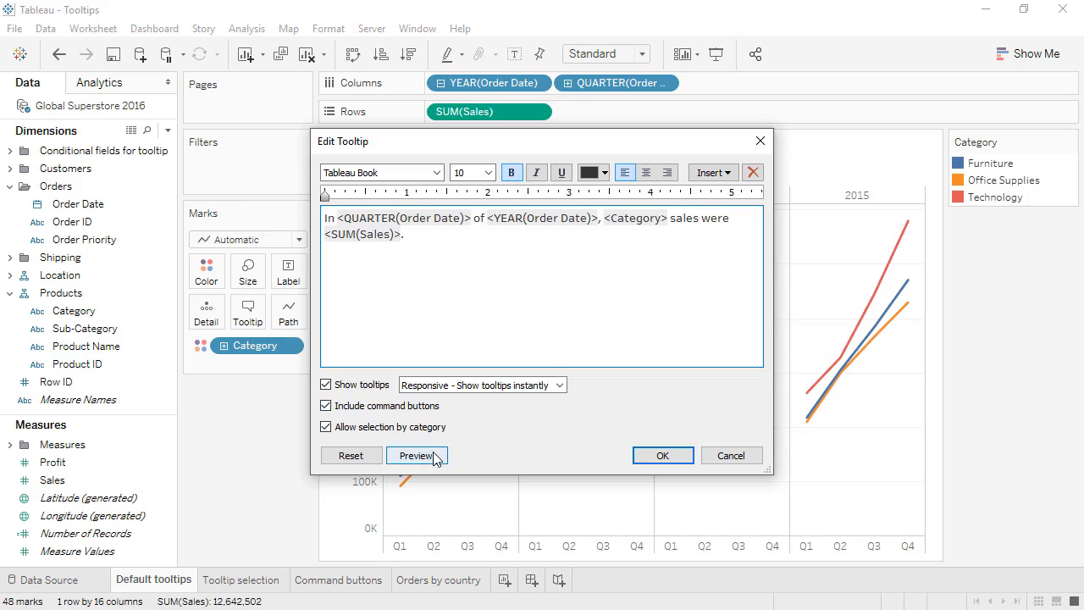
click(433, 456)
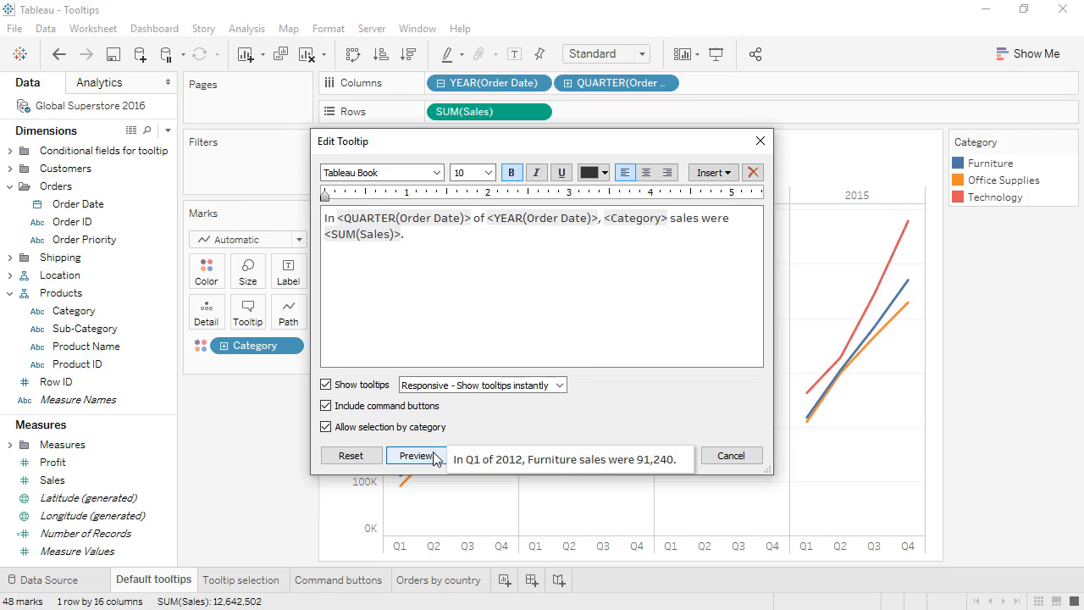
Add a dollar sign before <SUM(Sales)>, apply the tooltip and check it on the chart's lines.
click(326, 235)
text($)
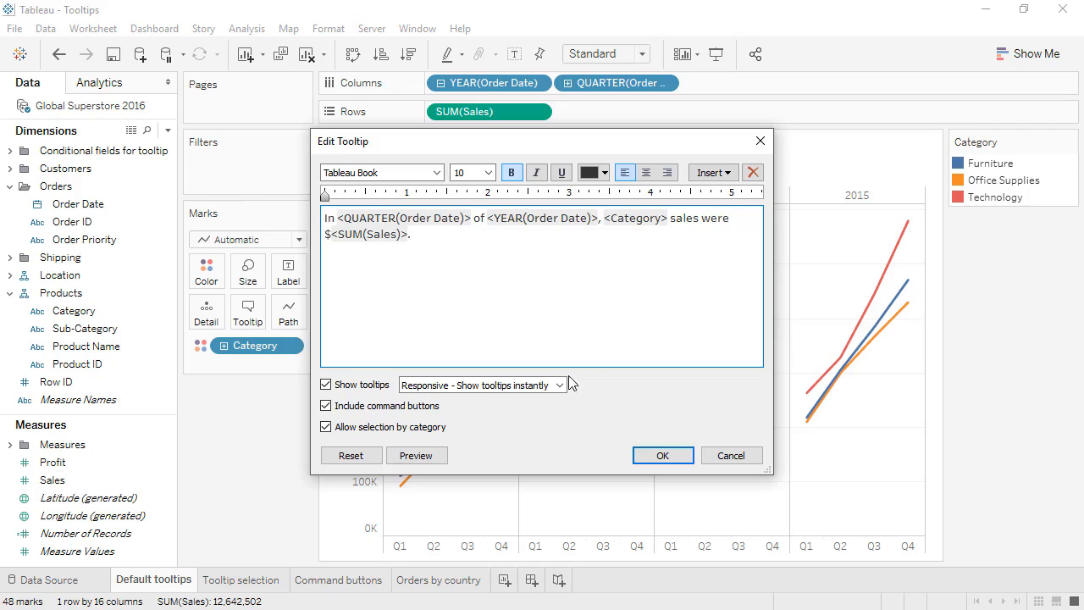
click(653, 456)
mouse_move(674, 445)
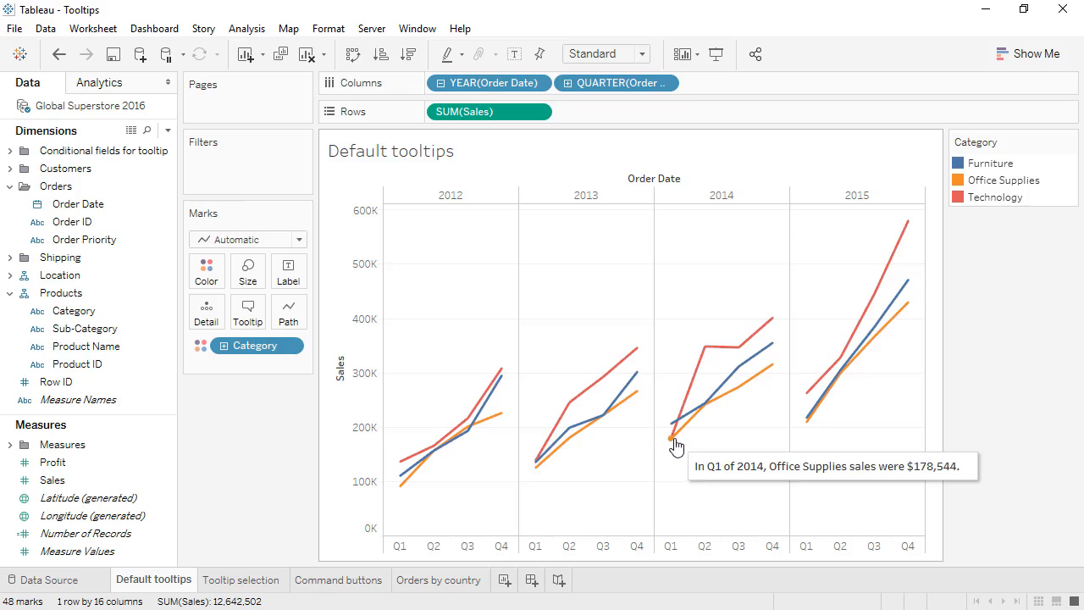
mouse_move(702, 370)
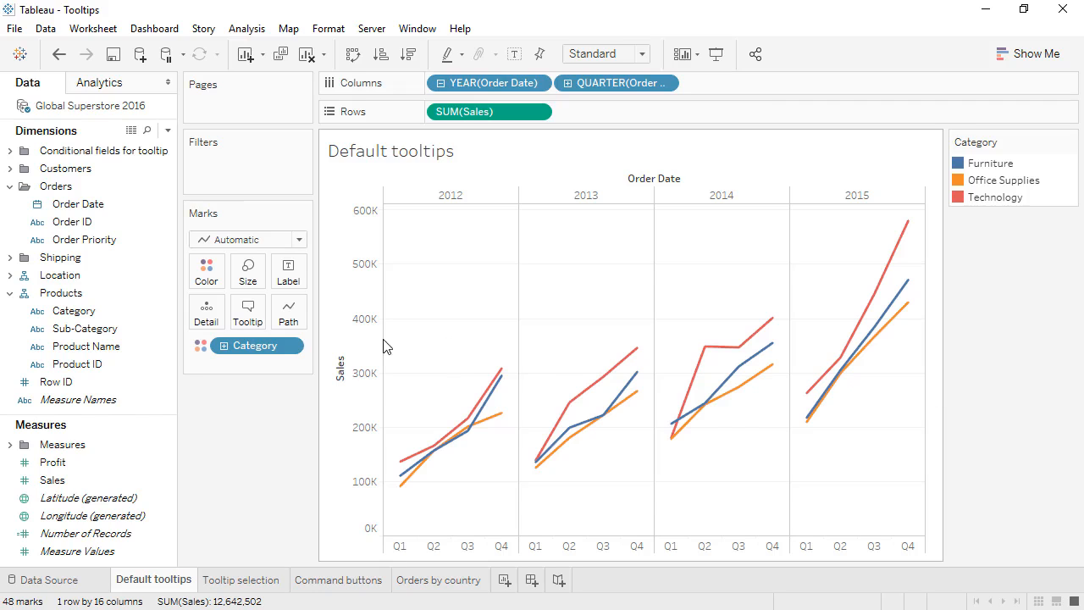
Format $<SUM(Sales)> in the tooltip as 12-point Tableau Bold and apply the change.
click(253, 320)
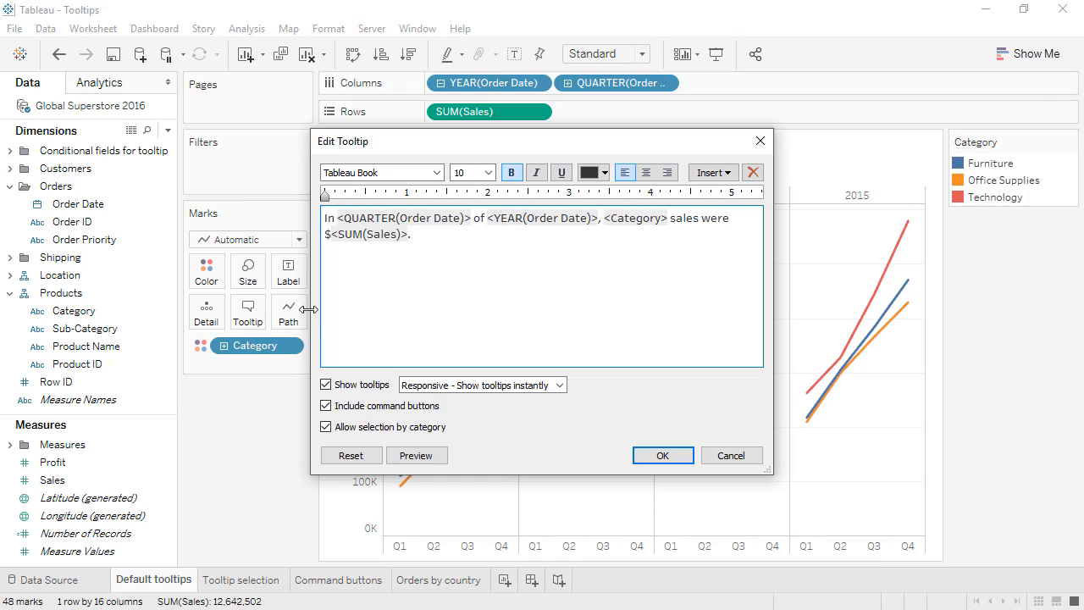
drag(409, 234, 323, 234)
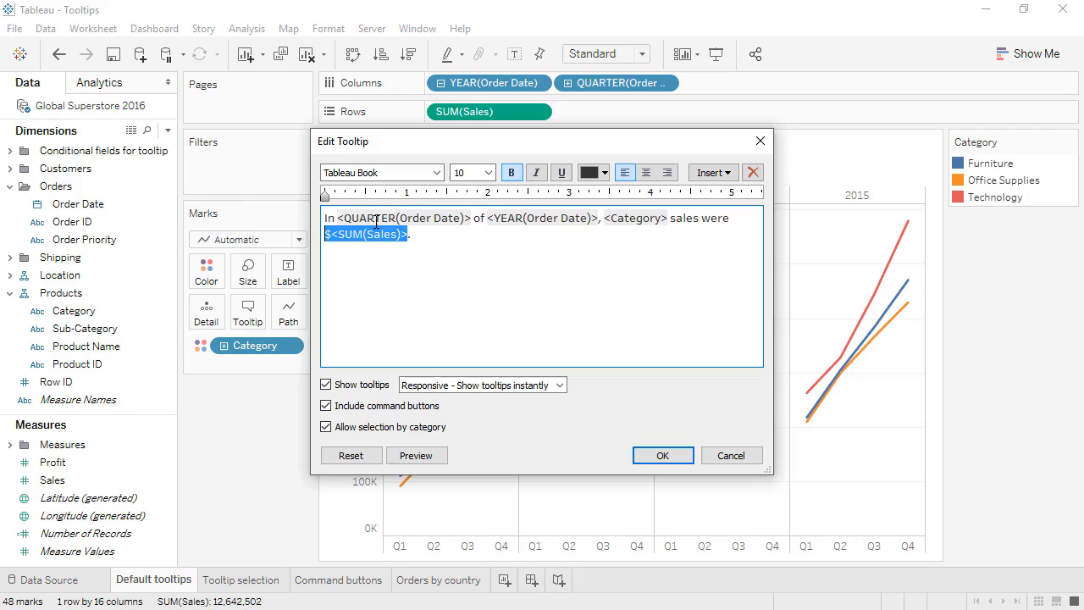
click(487, 171)
click(473, 244)
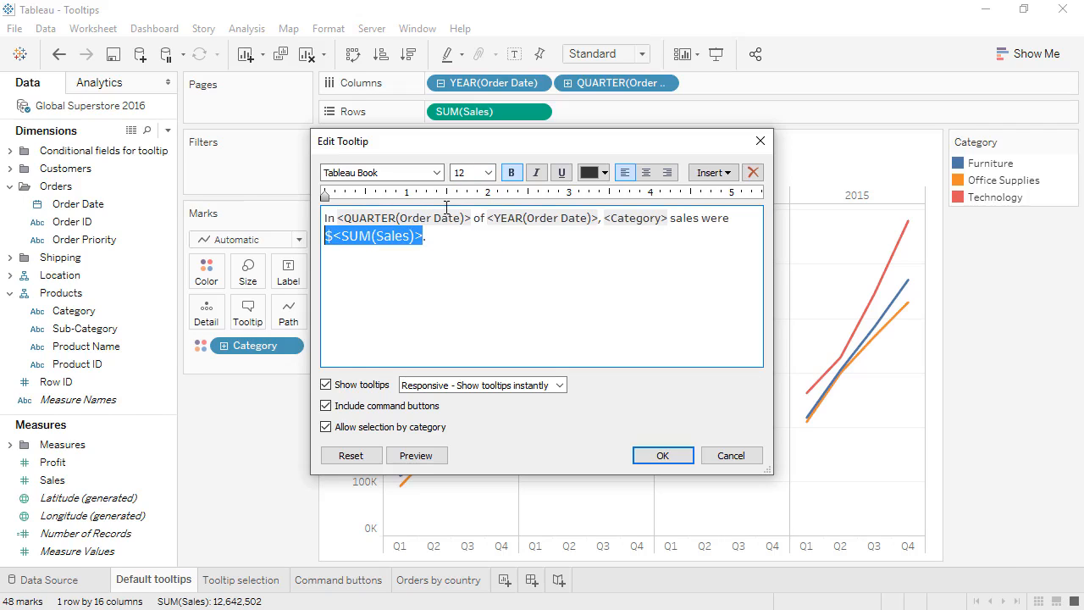
click(437, 173)
click(471, 188)
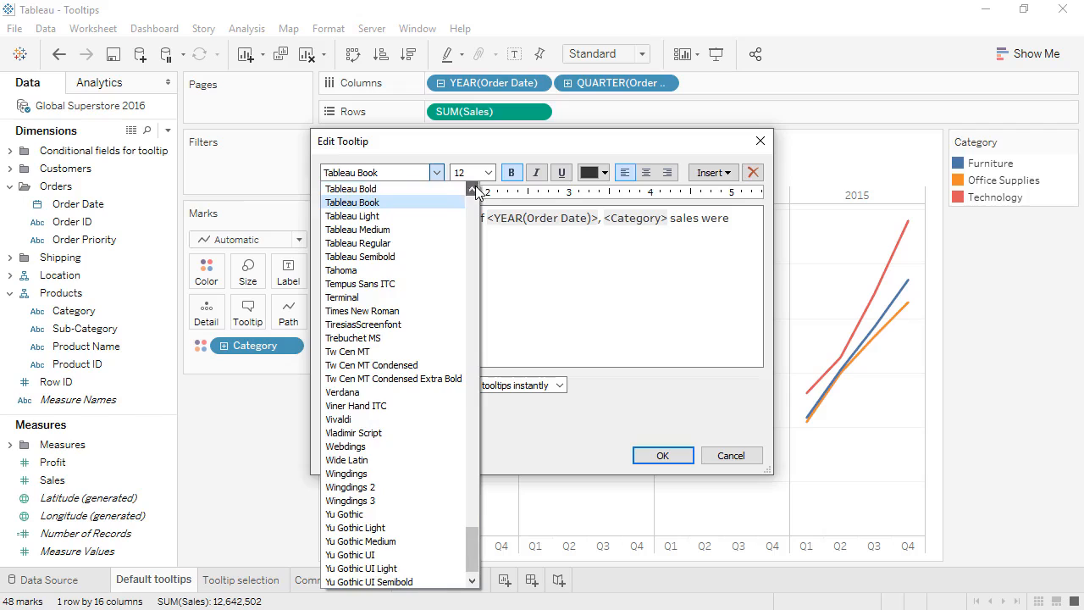
click(455, 189)
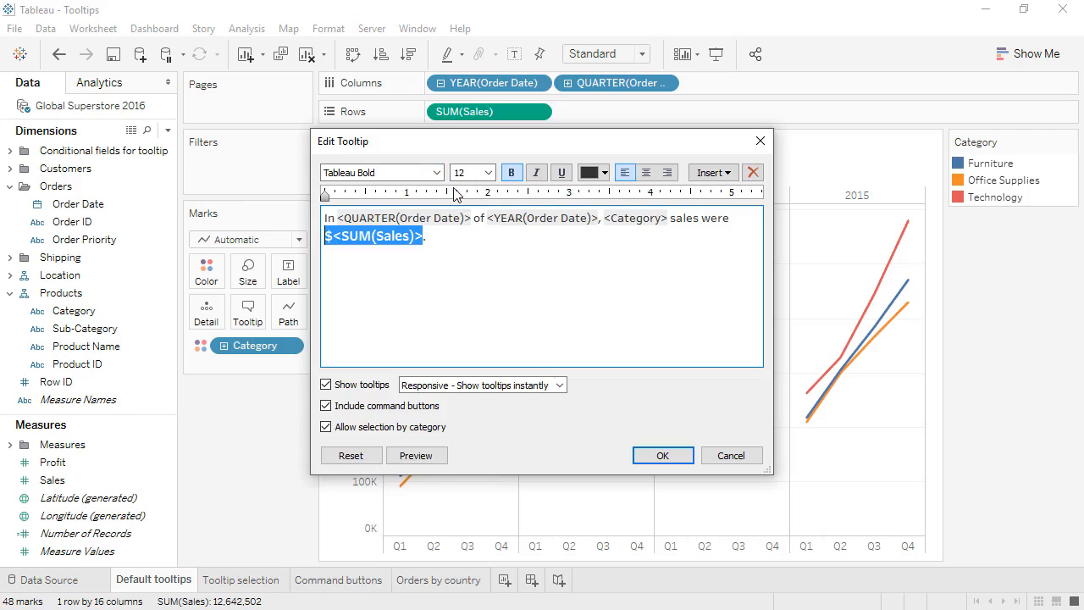
click(659, 454)
mouse_move(637, 388)
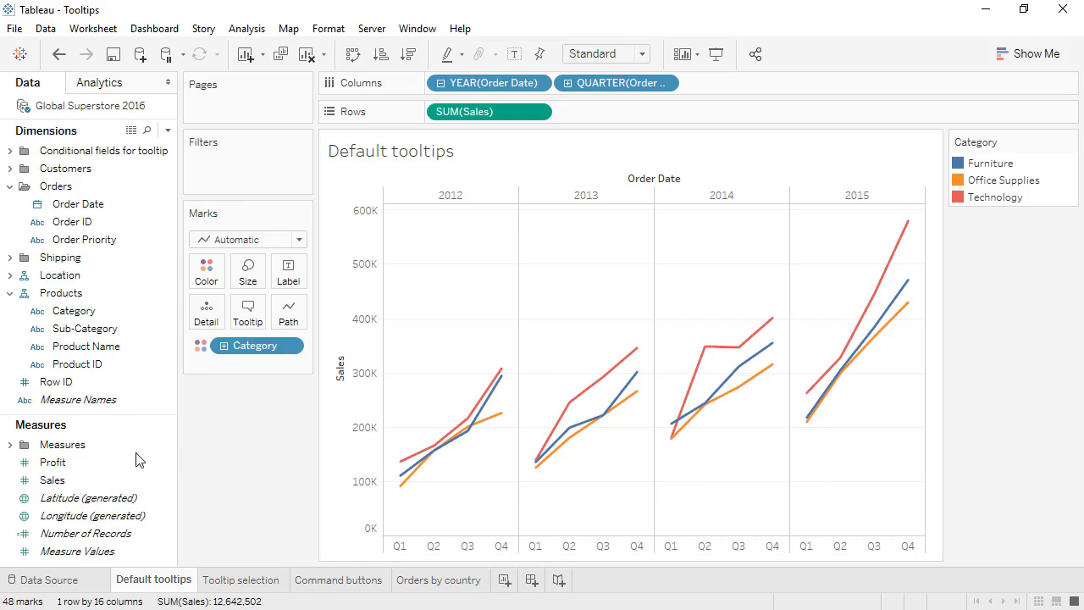
Add Profit to the tooltip fields and extend the tooltip sentence with "for a profit of $<SUM(Profit)>.".
drag(121, 468, 260, 312)
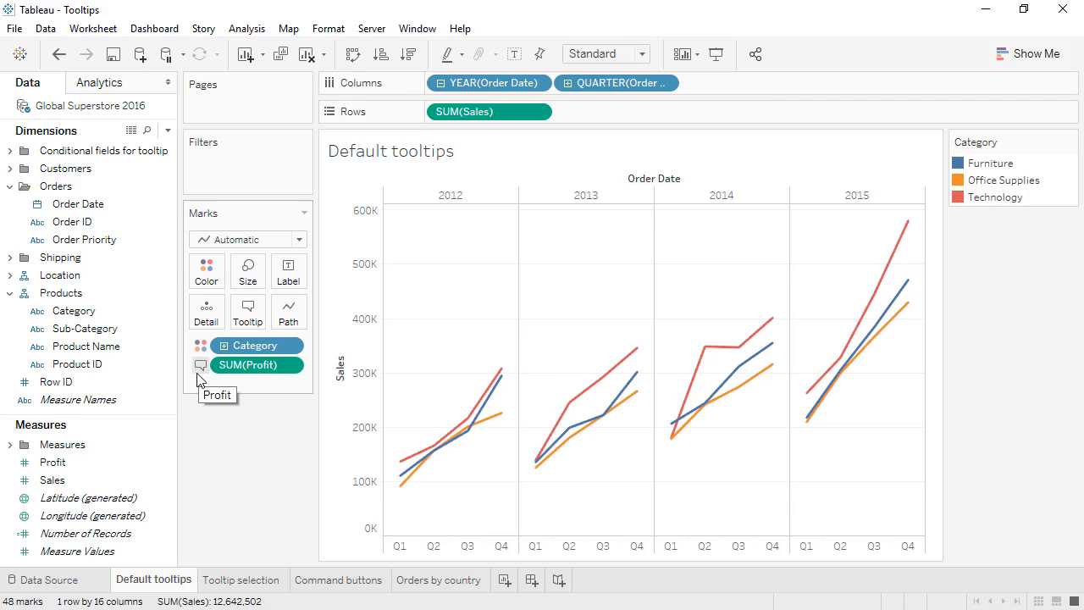
click(242, 324)
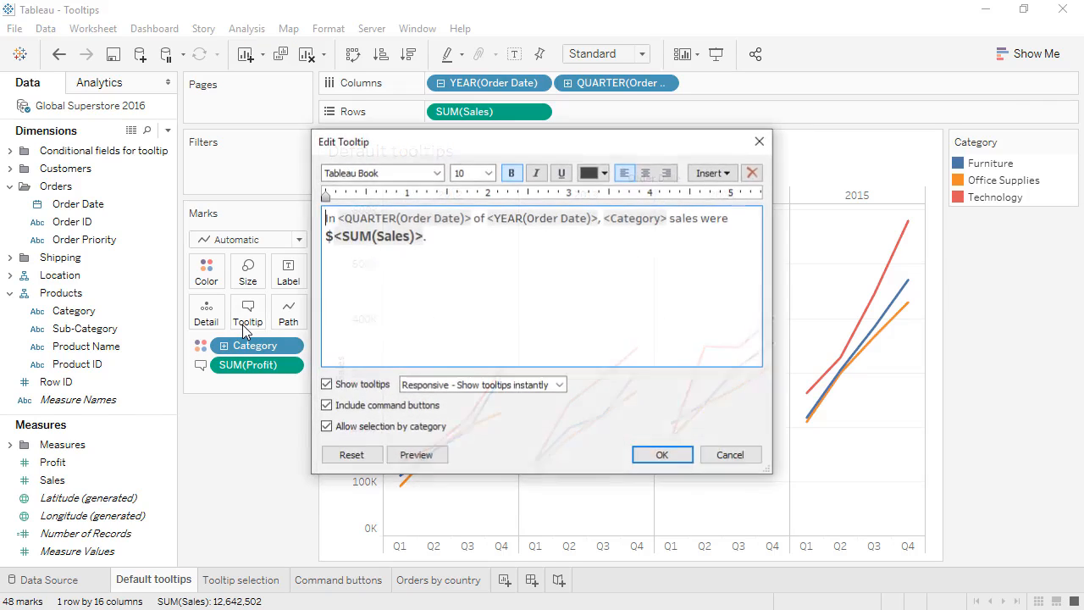
click(464, 248)
key(BackSpace)
text(for a profit of $)
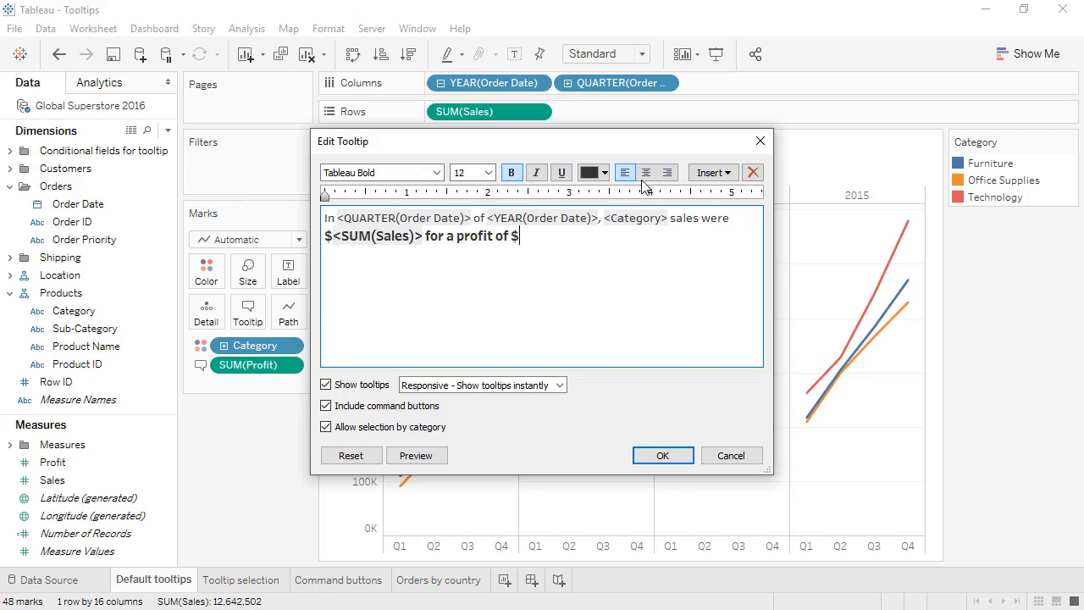
click(712, 173)
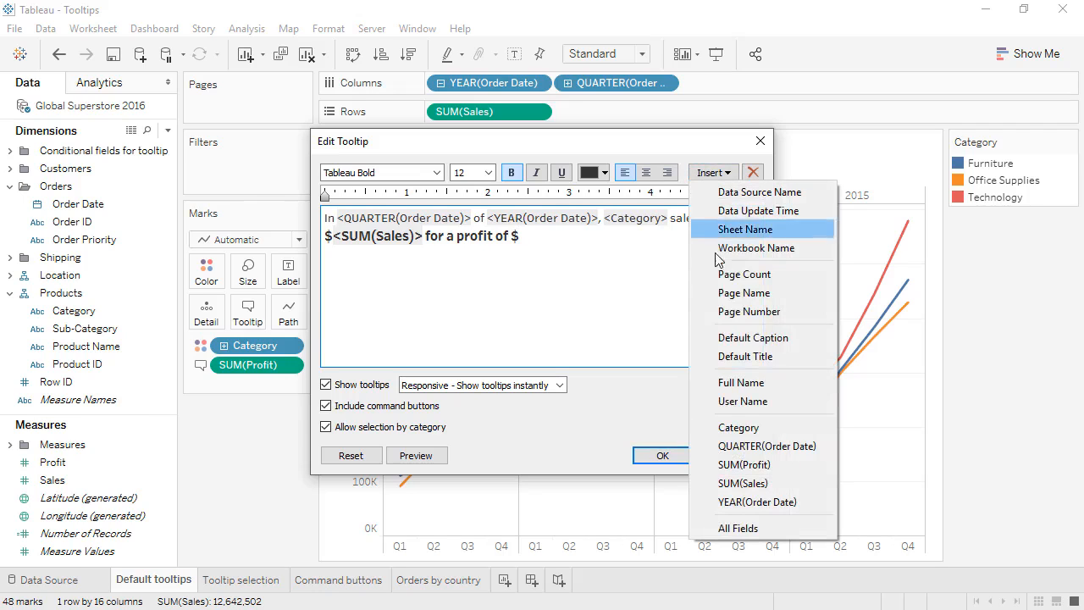
click(743, 464)
text(.)
Format the tooltip's phrase "for a profit of $<SUM(Profit)>." as 10-point Tableau Book and apply the change.
drag(643, 236, 425, 237)
click(437, 173)
click(398, 201)
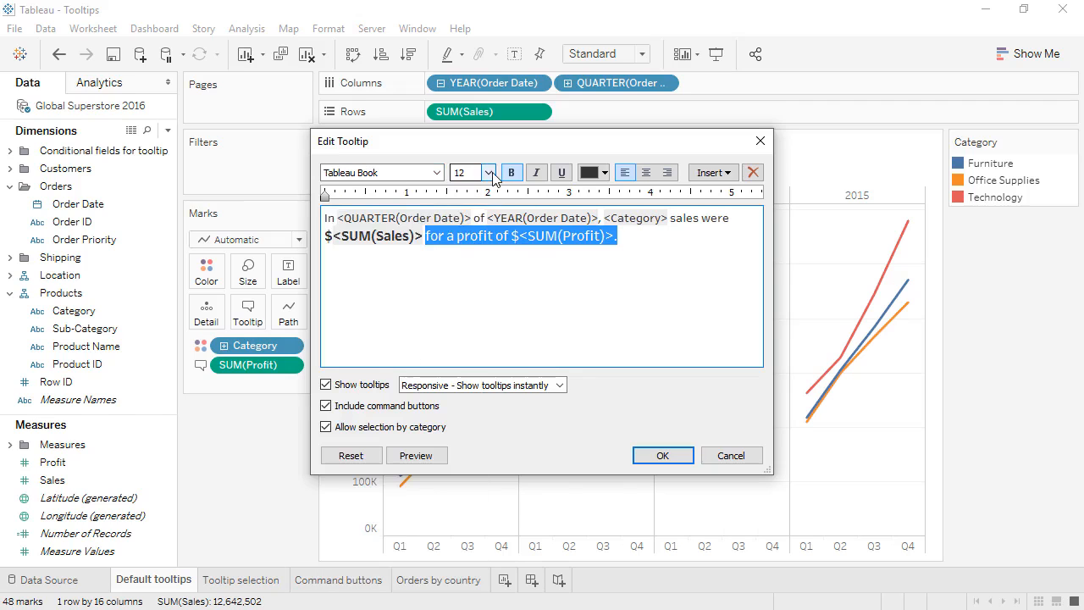
click(489, 173)
click(474, 215)
click(525, 295)
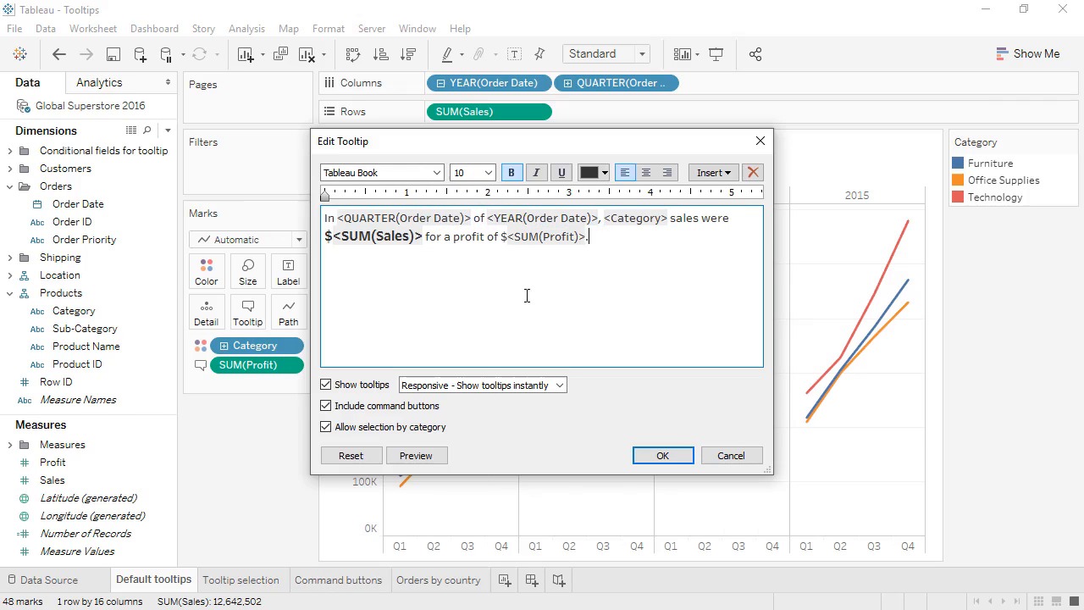
click(644, 455)
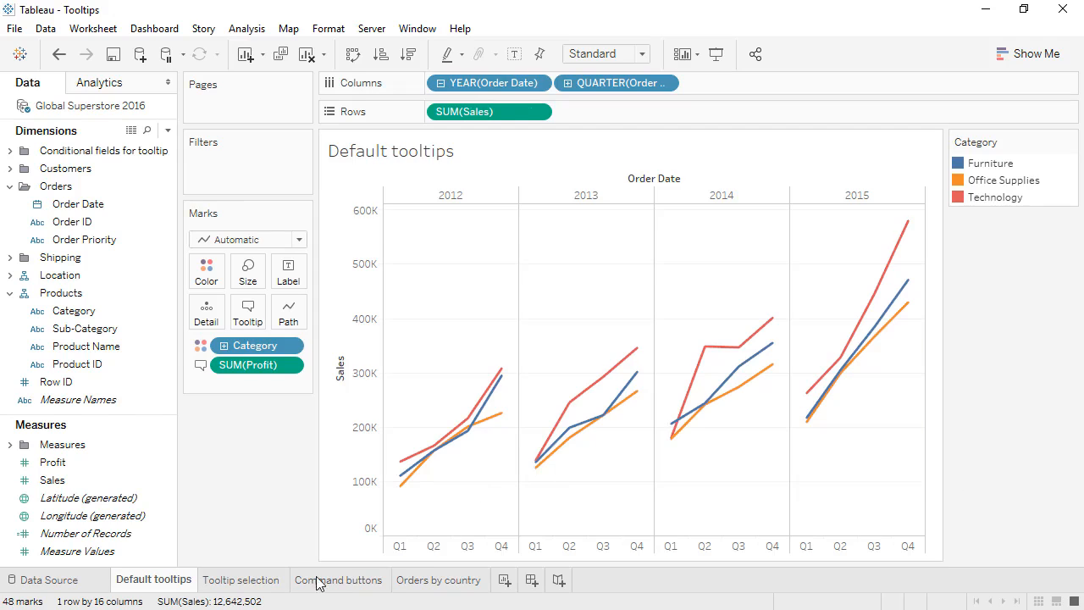
On the Tooltip selection worksheet, view the bar segments' tooltips and select the Standard Class segment for Q2 of 2014.
click(258, 584)
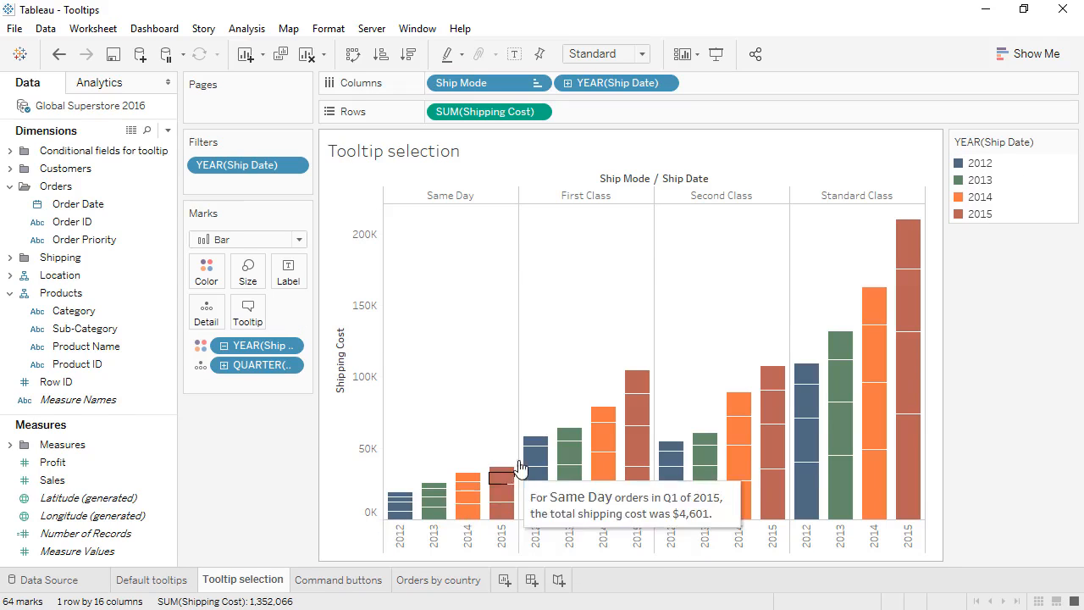
mouse_move(527, 463)
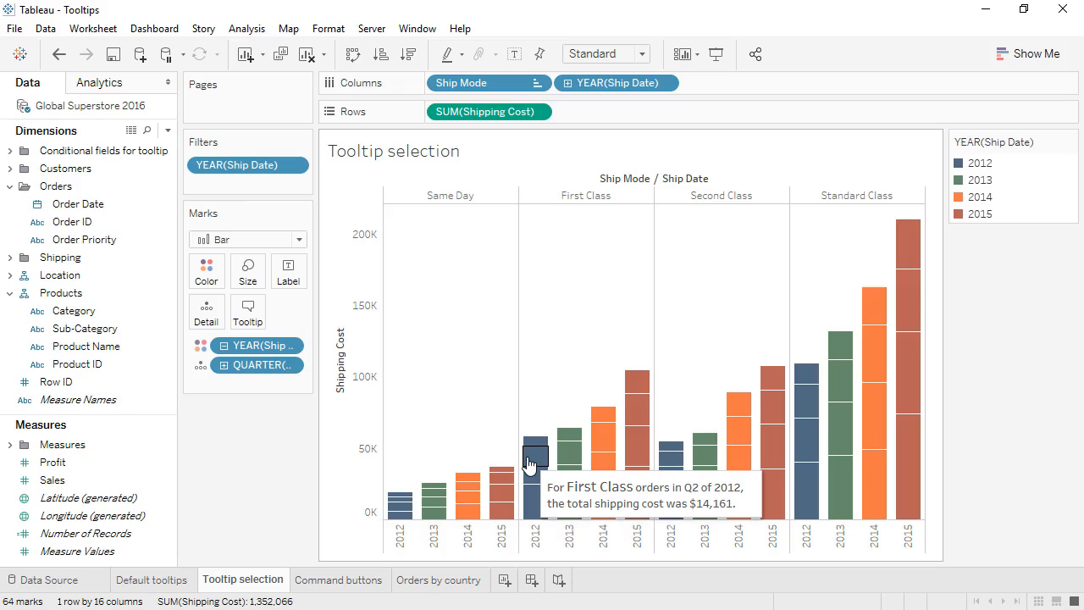
mouse_move(872, 340)
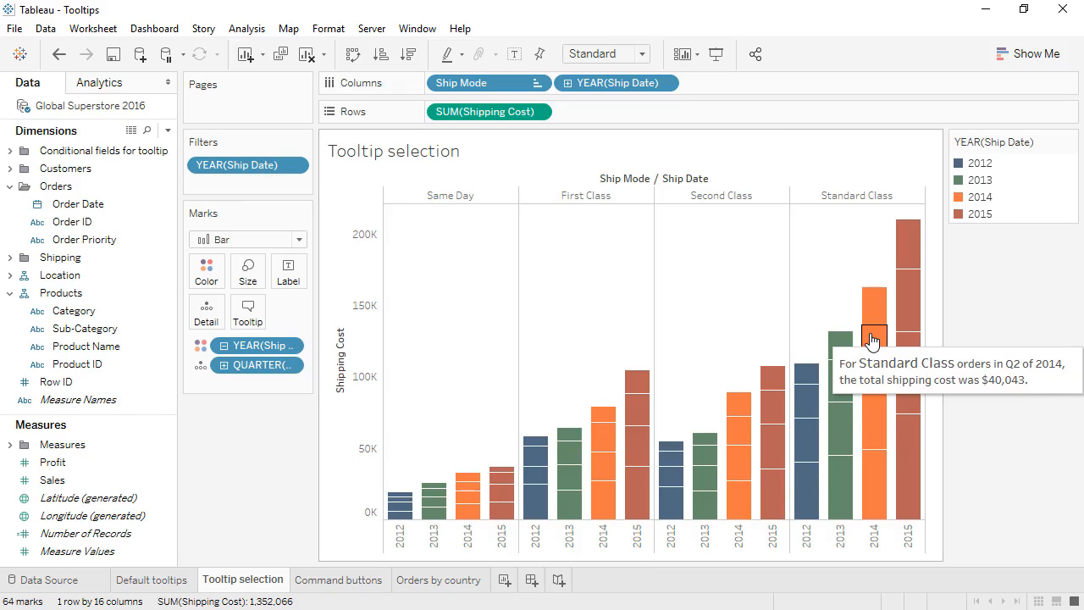
click(872, 339)
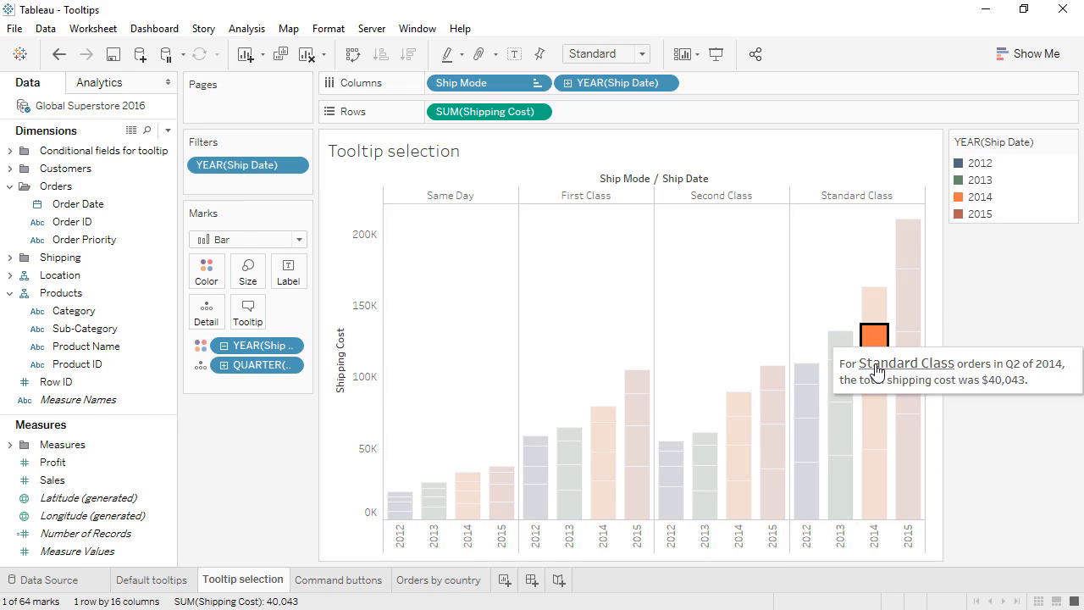
Use the attributes in the segment's tooltip to select all Standard Class marks, all Q2 marks and finally all 2014 marks.
click(877, 370)
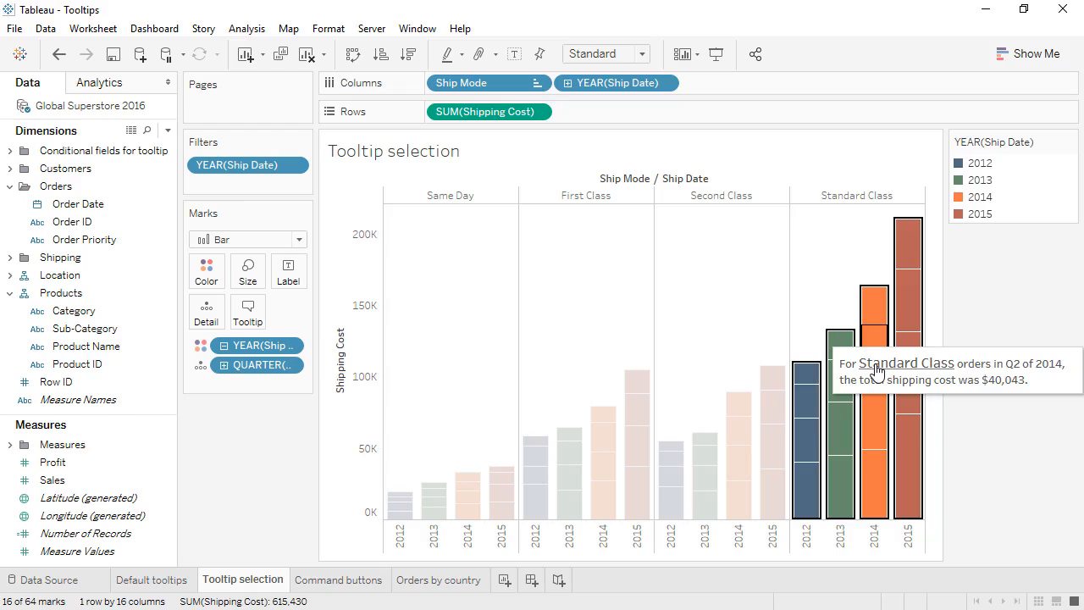
click(1019, 369)
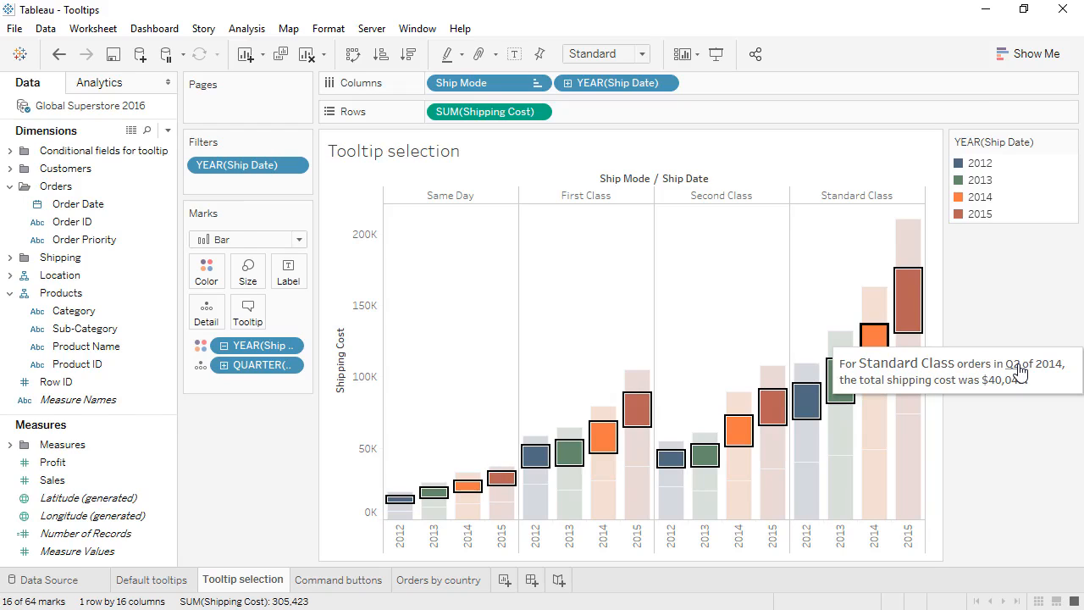
click(915, 370)
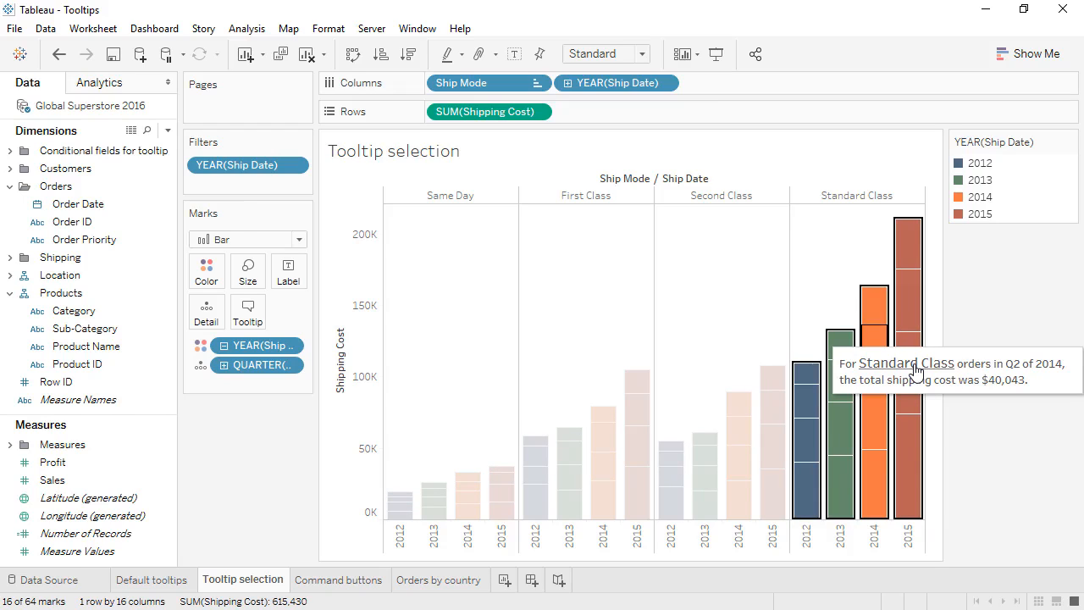
click(1014, 370)
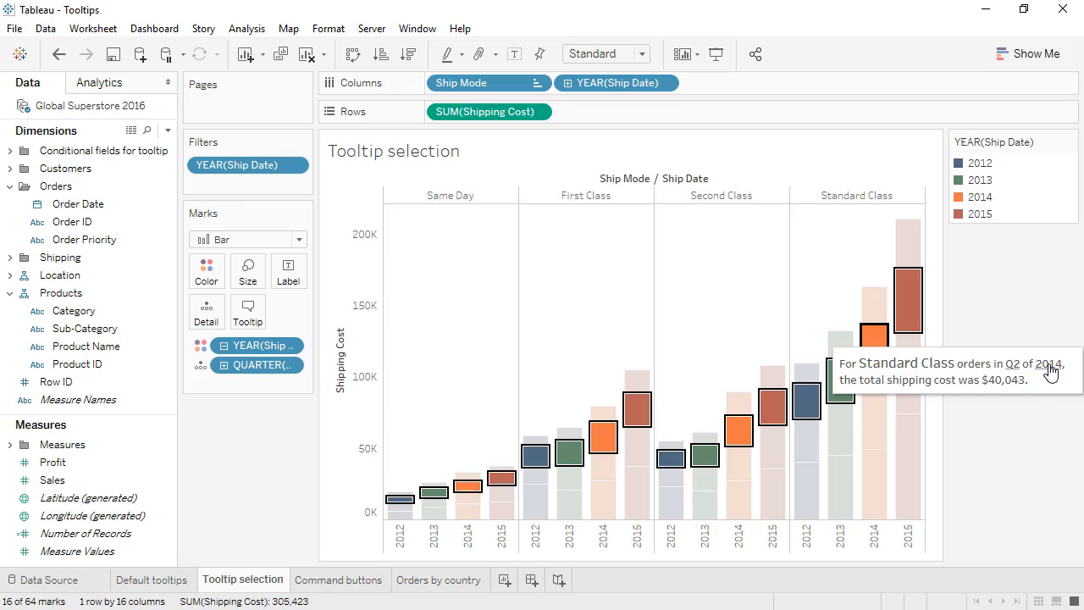
click(1048, 366)
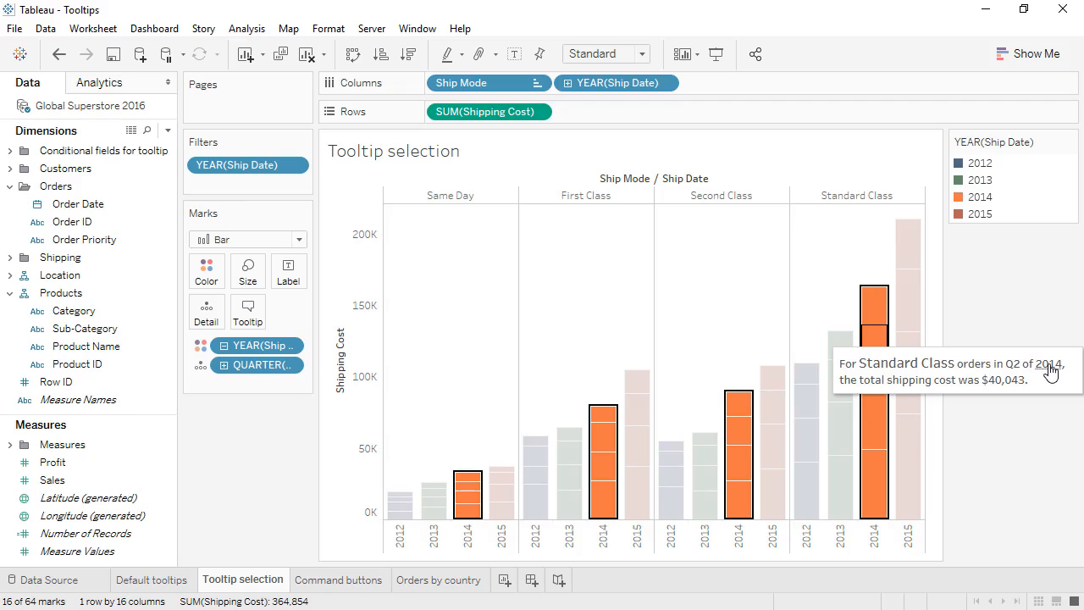
Add the line "Click on an attribute in the tooltip to select other marks with the same value" to the tooltip in 8-point italics.
click(246, 317)
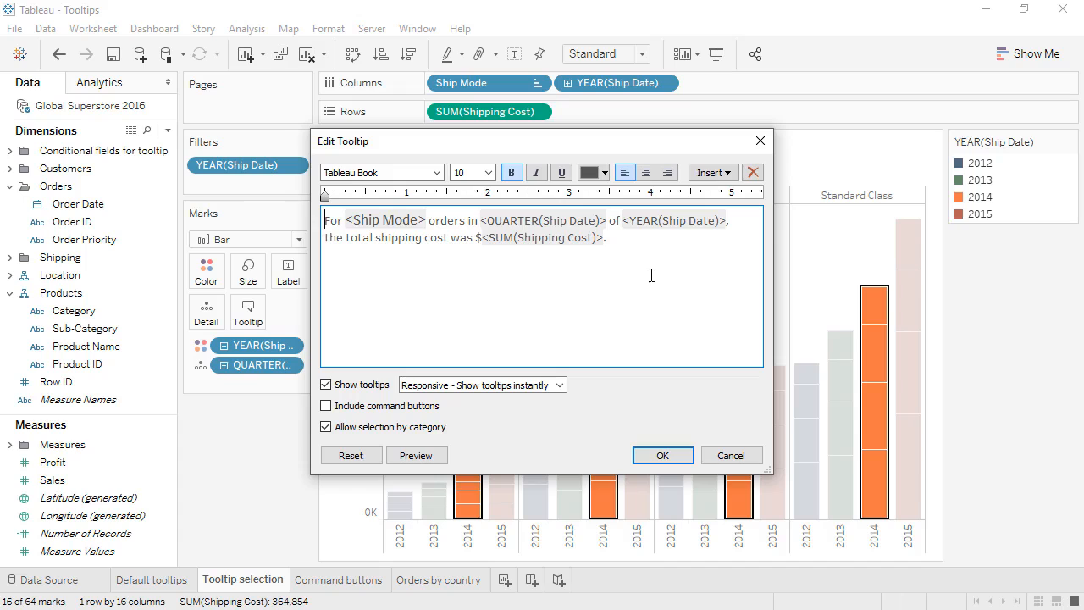
text(Click on an attribute in the tooltip to select other marks with the same value)
drag(748, 276, 324, 270)
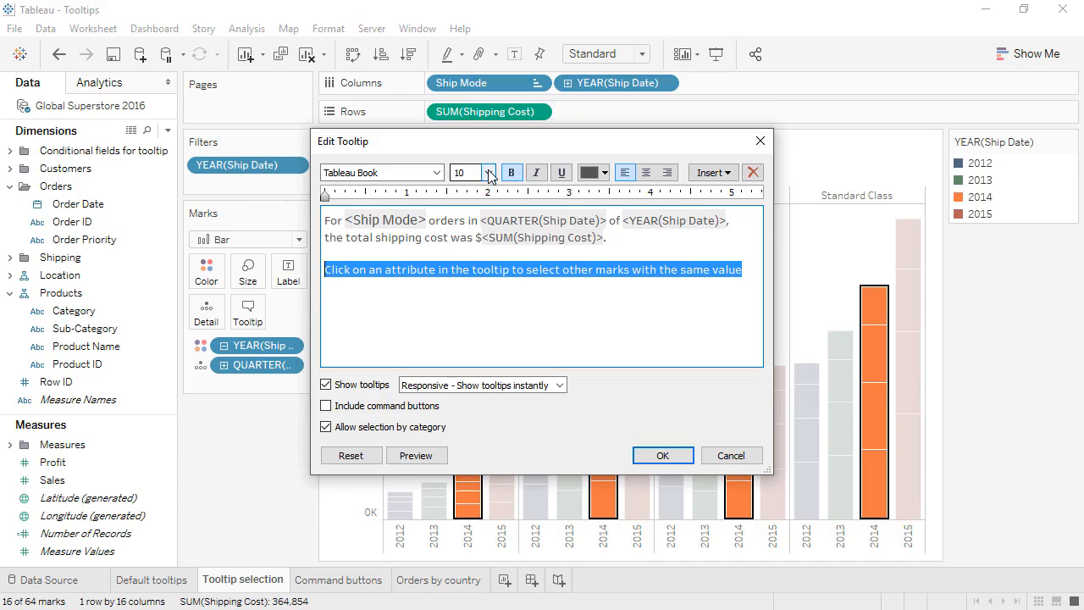
click(489, 173)
click(470, 189)
click(536, 173)
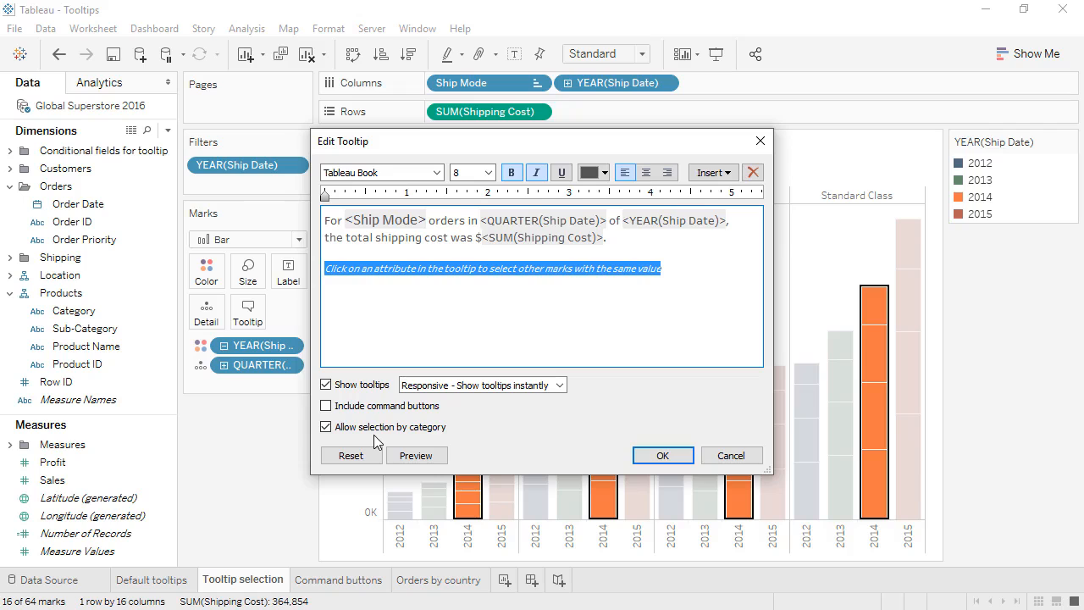
click(663, 454)
Select the Second Class segment for Q2 of 2012 to check the edited tooltip.
click(671, 461)
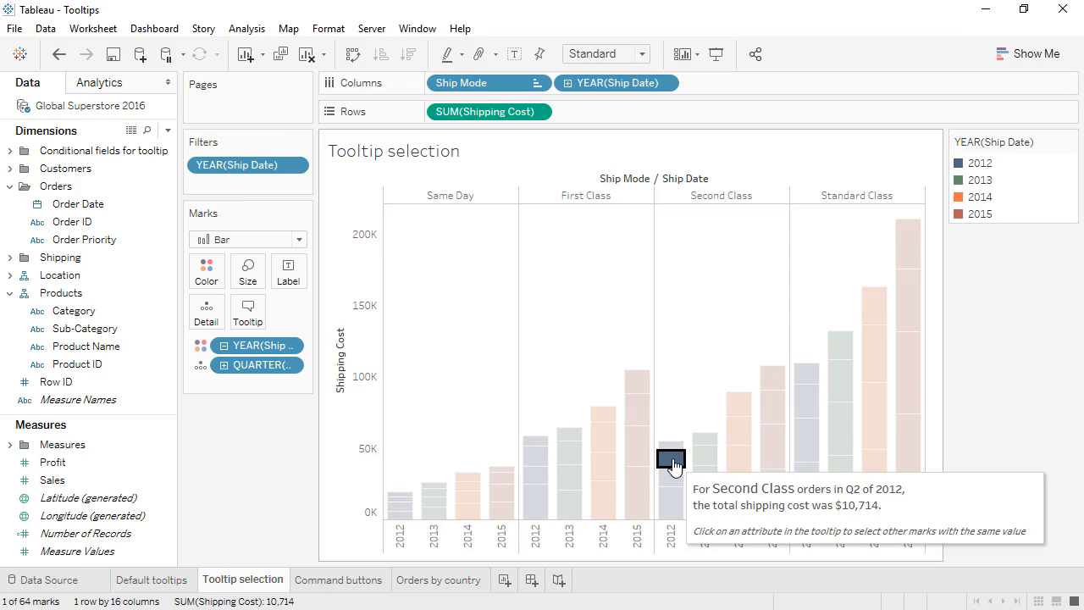
click(671, 461)
click(671, 461)
Go to the Command buttons worksheet and select South Africa's circle to show its tooltip commands.
click(383, 582)
mouse_move(513, 488)
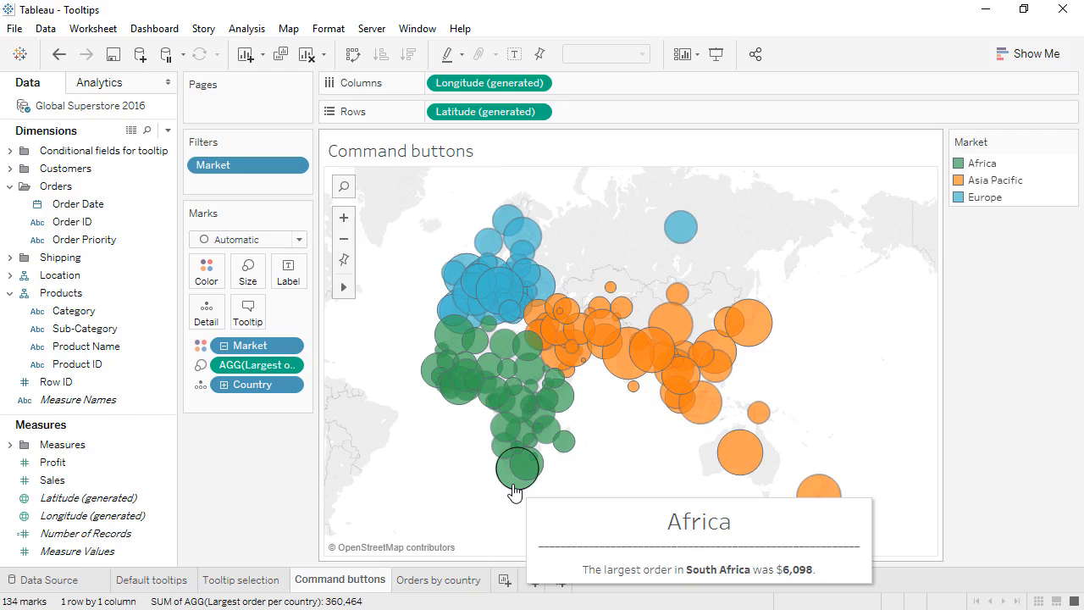
click(513, 488)
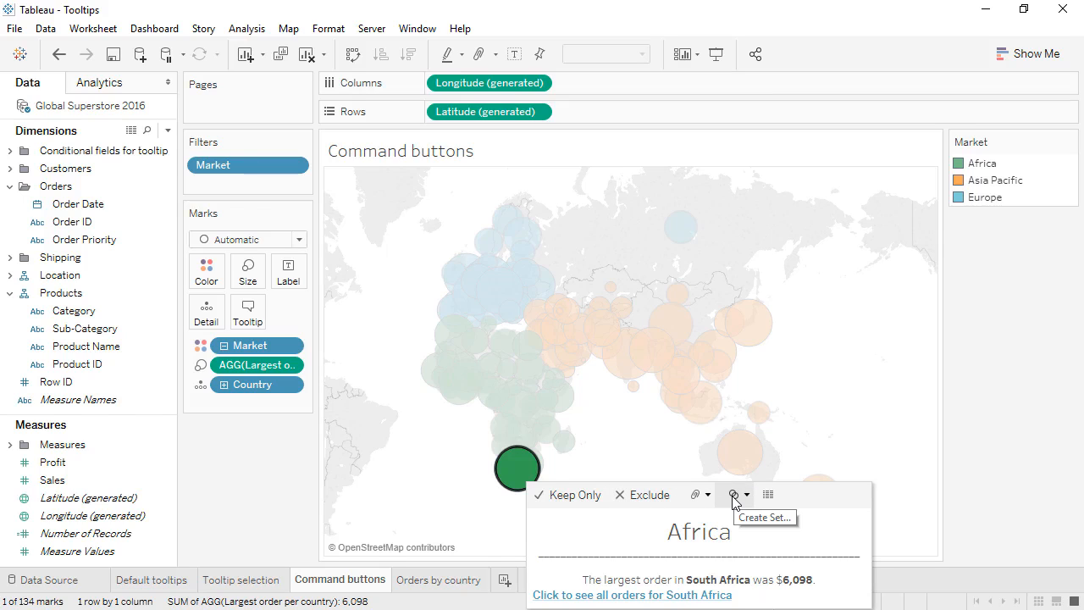
View the full underlying data for the South Africa mark, close it and clear the mark selection.
click(768, 495)
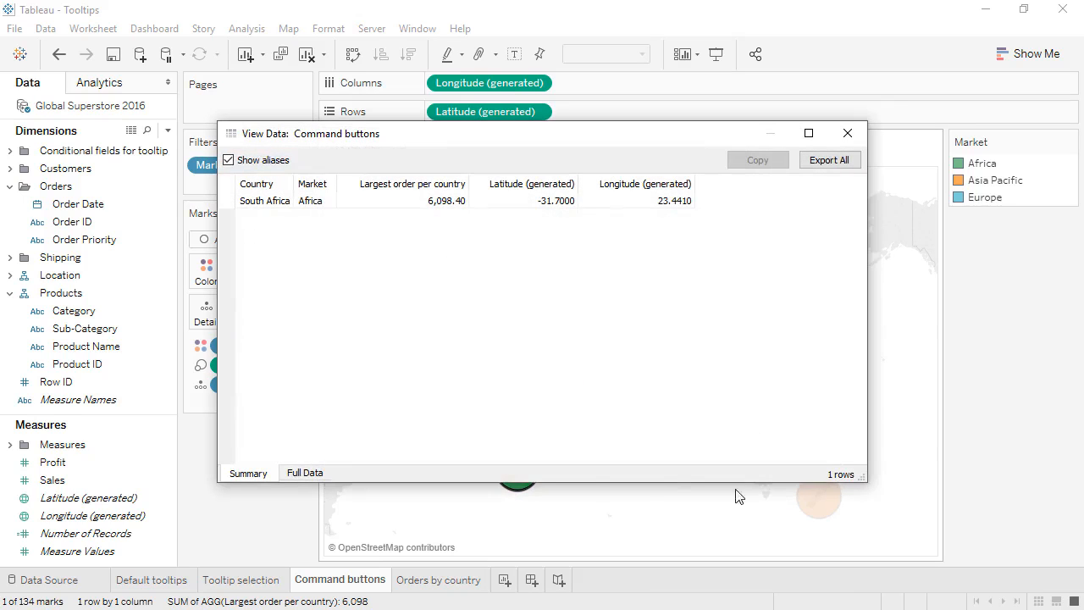
click(302, 475)
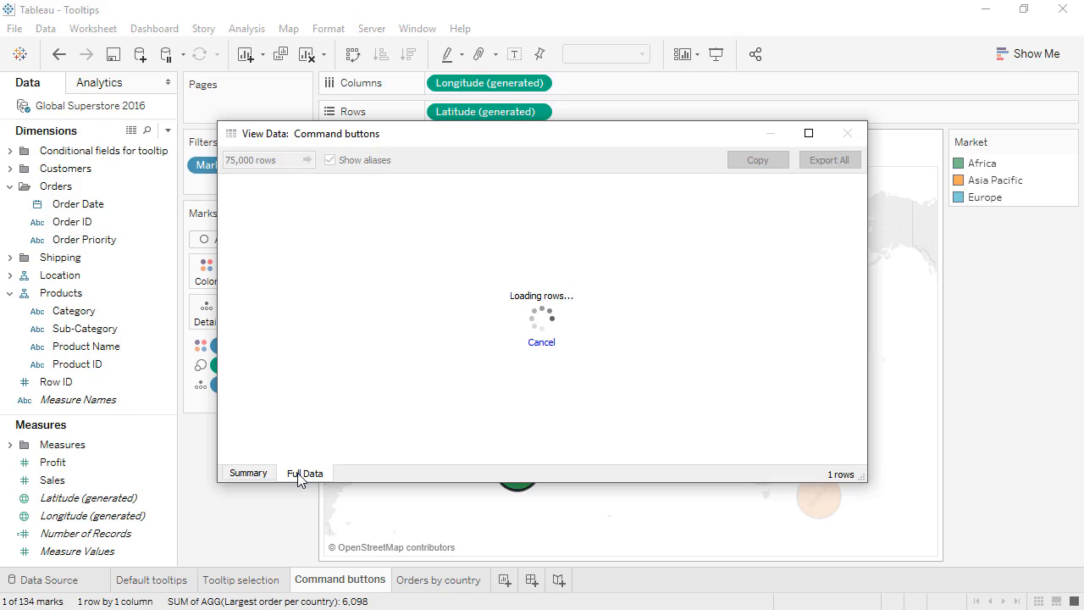
click(847, 137)
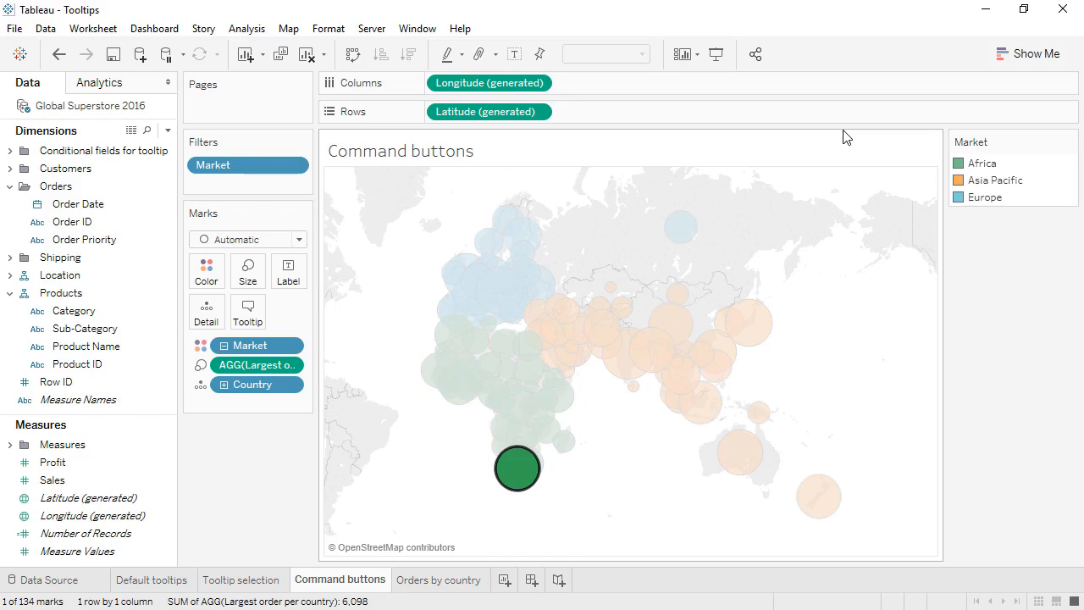
click(846, 137)
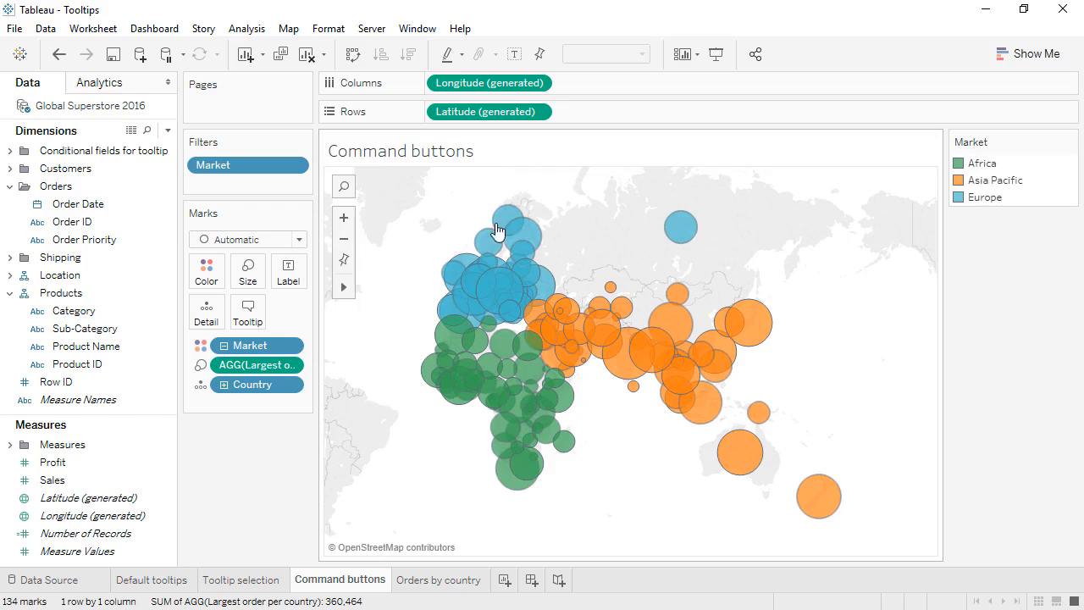
Set the map's tooltips to "Responsive - Show tooltips instantly" and apply the tooltip settings.
click(249, 315)
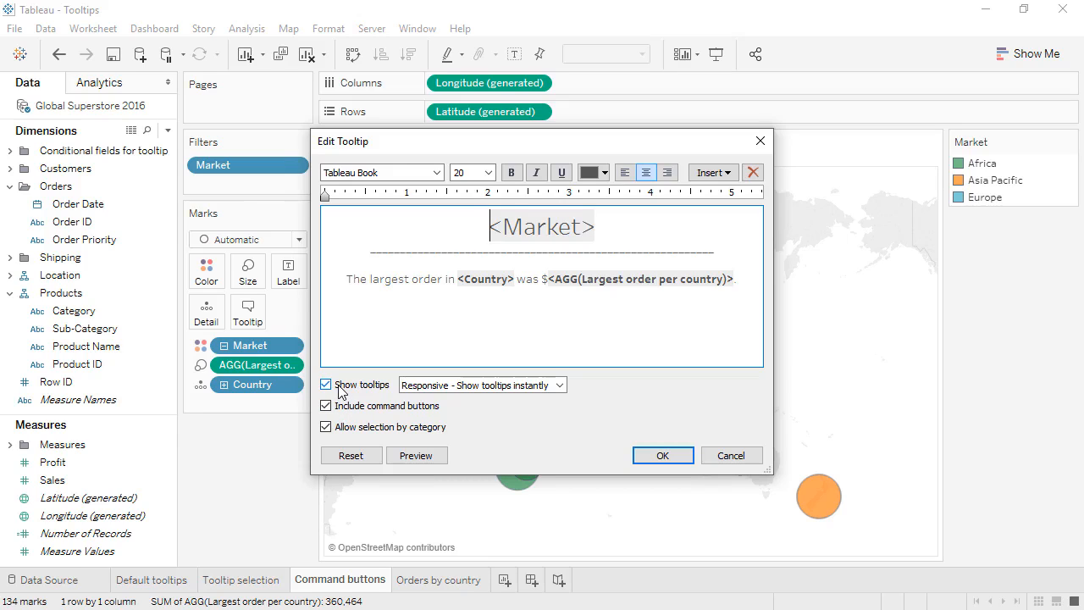
click(423, 388)
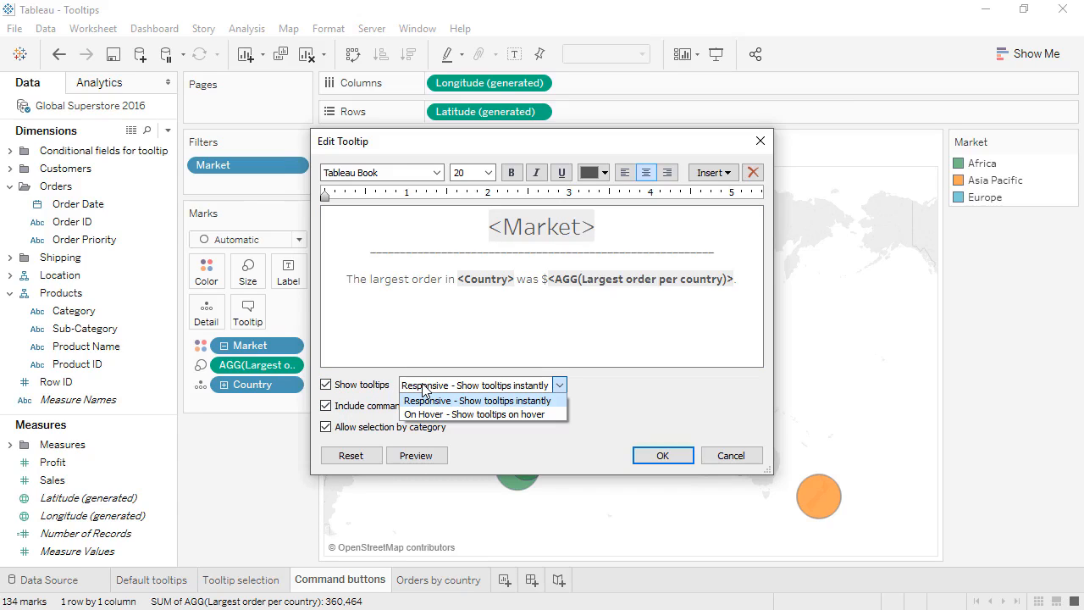
click(426, 400)
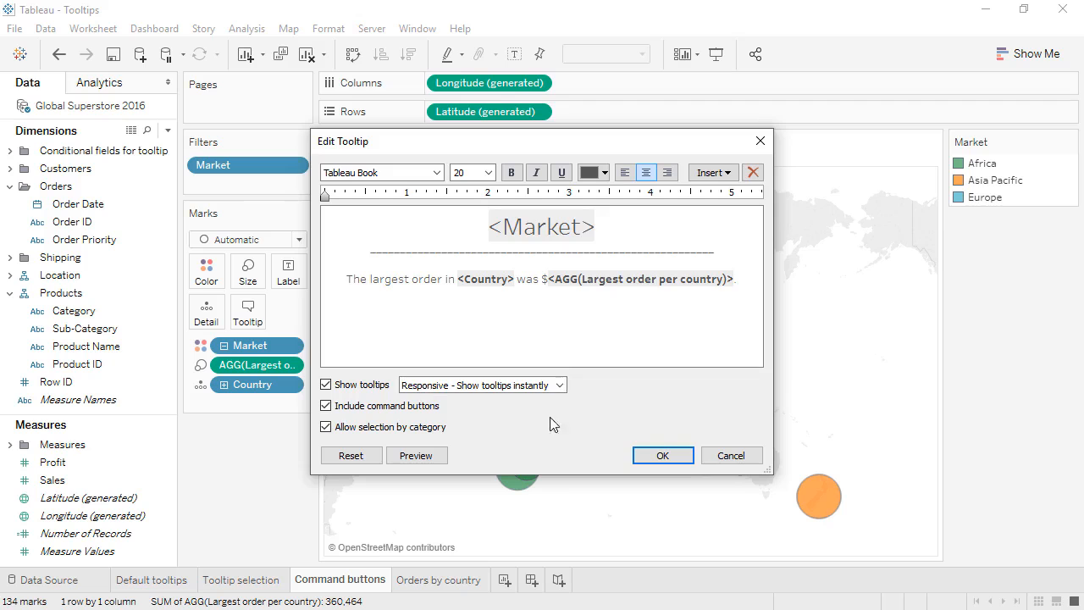
click(656, 456)
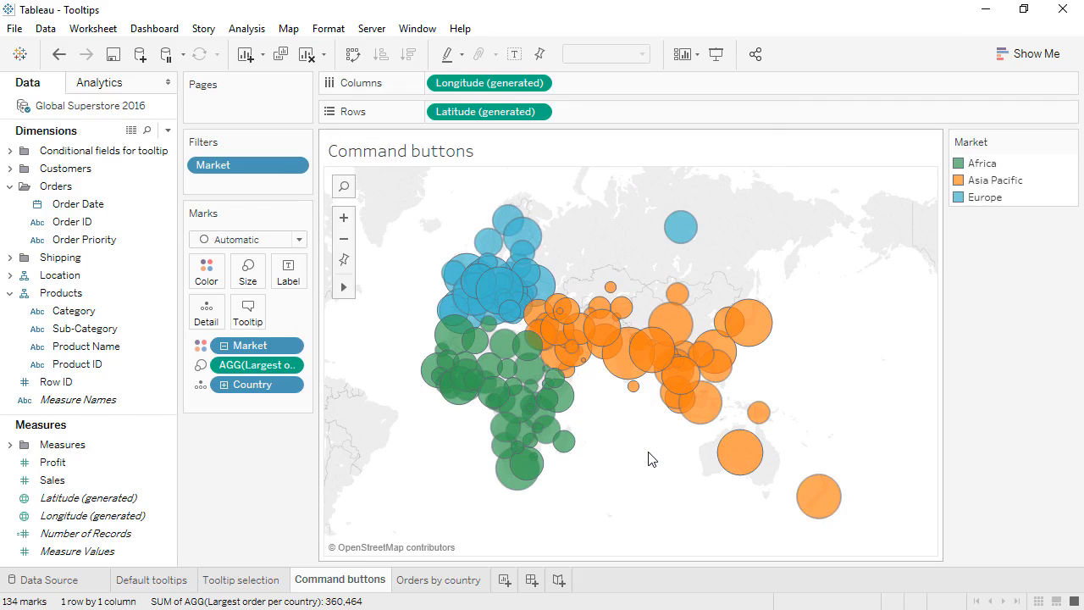
Select India's mark, review the map's tooltip text and follow the tooltip link to see all orders for India.
click(619, 370)
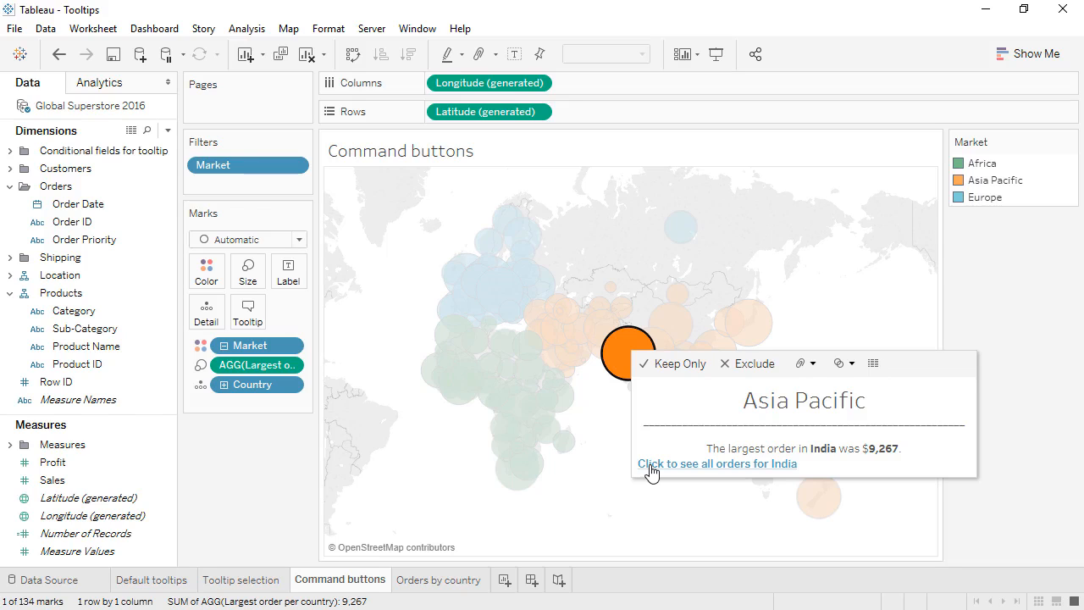
click(249, 322)
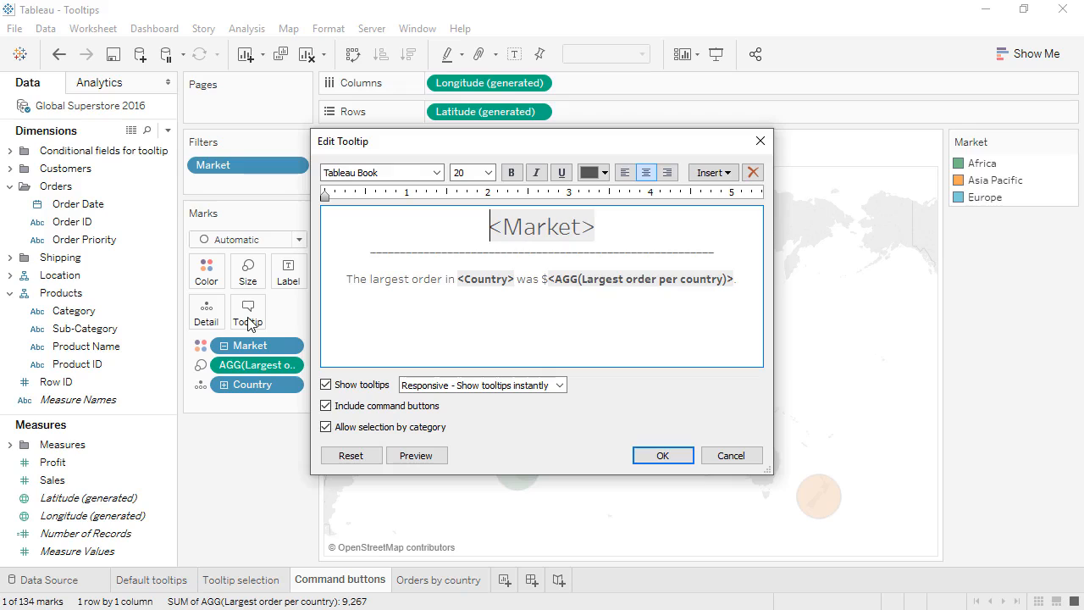
click(649, 455)
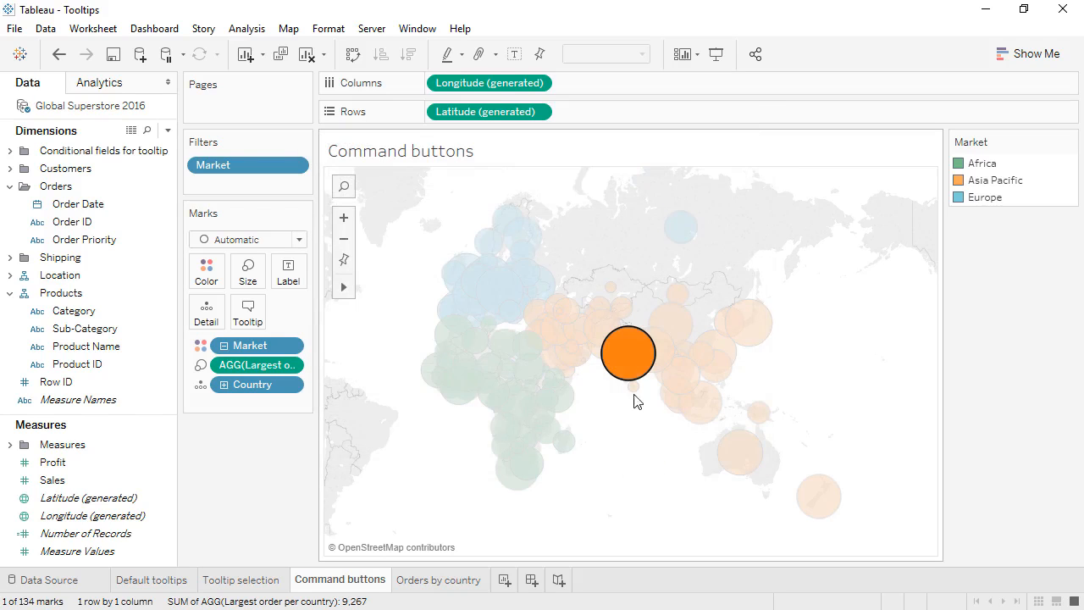
mouse_move(621, 363)
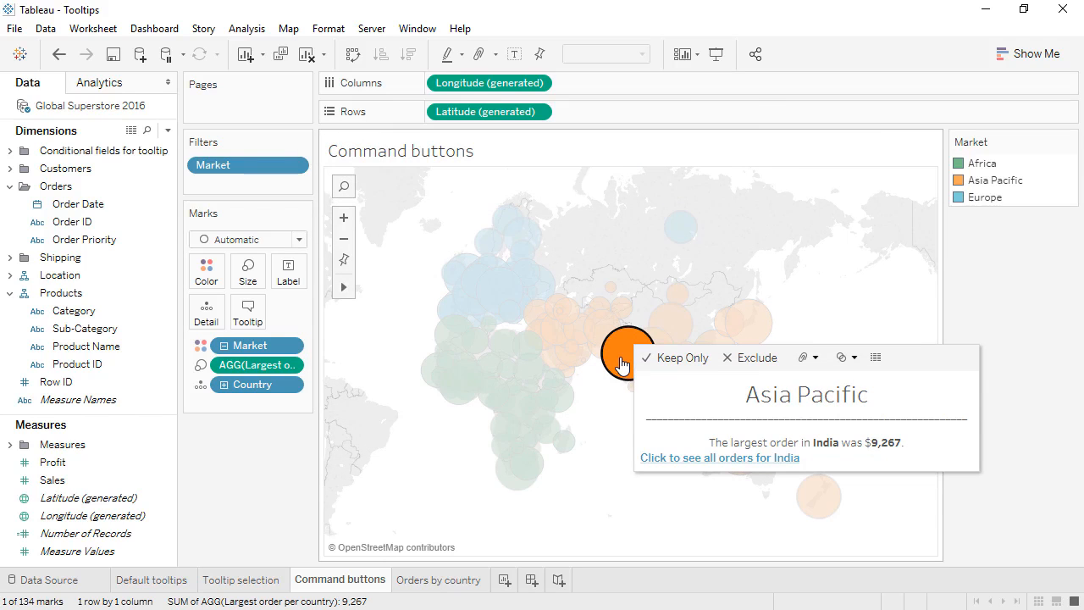
click(667, 458)
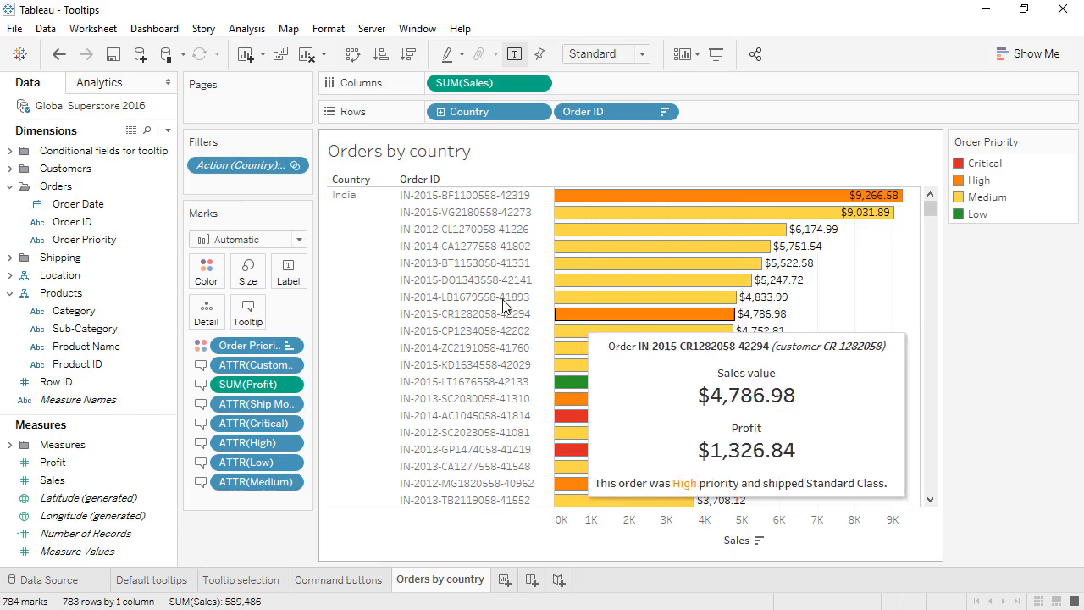
Examine the full formula of the Low calculated field in the "Conditional fields for tooltip" folder, with the Orders folder collapsed.
click(9, 186)
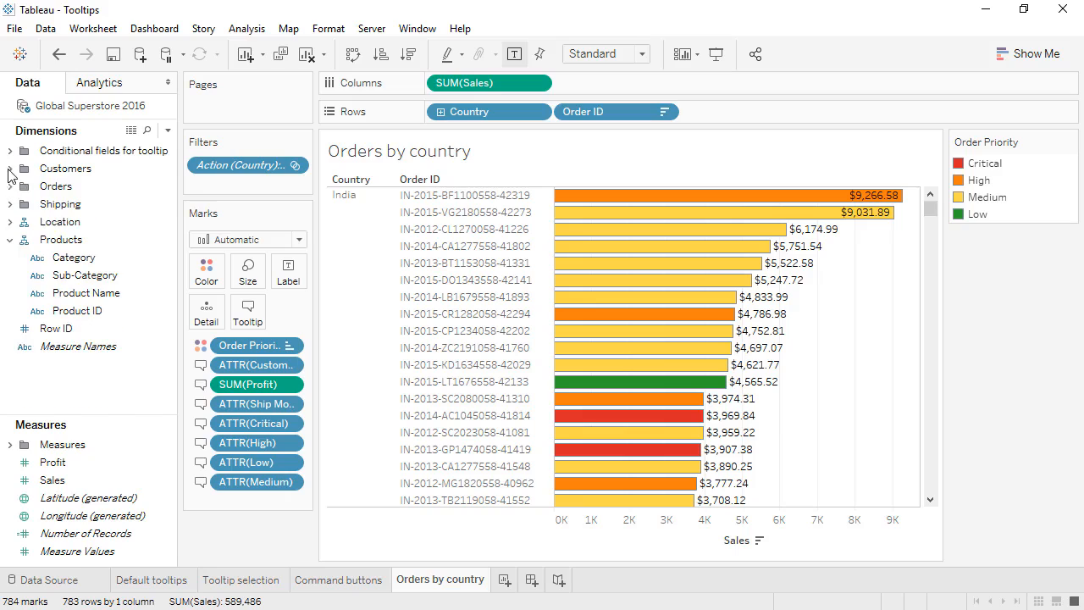
click(10, 151)
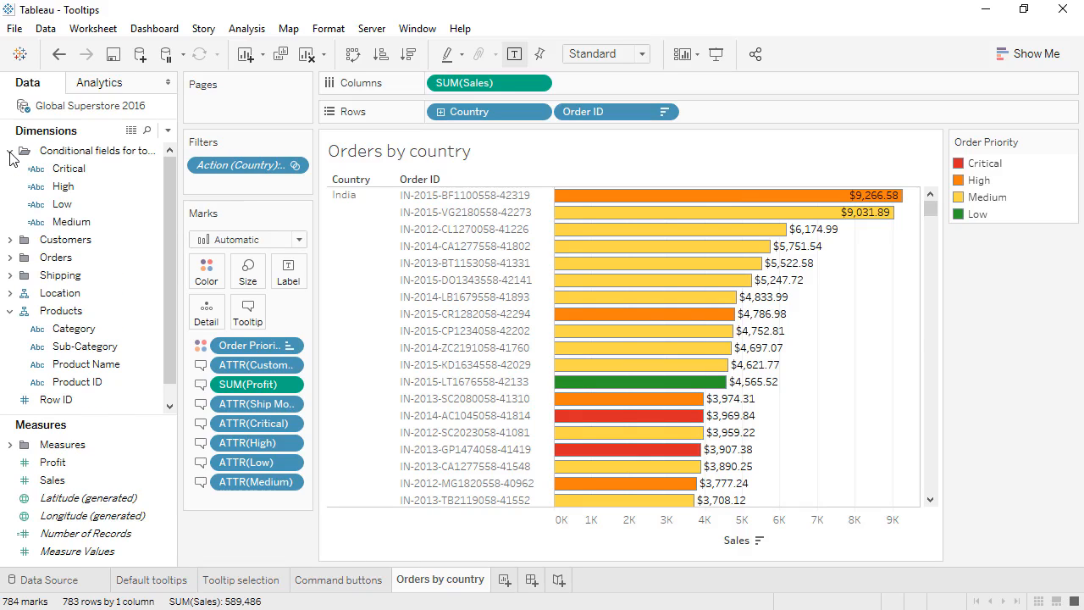
right_click(106, 203)
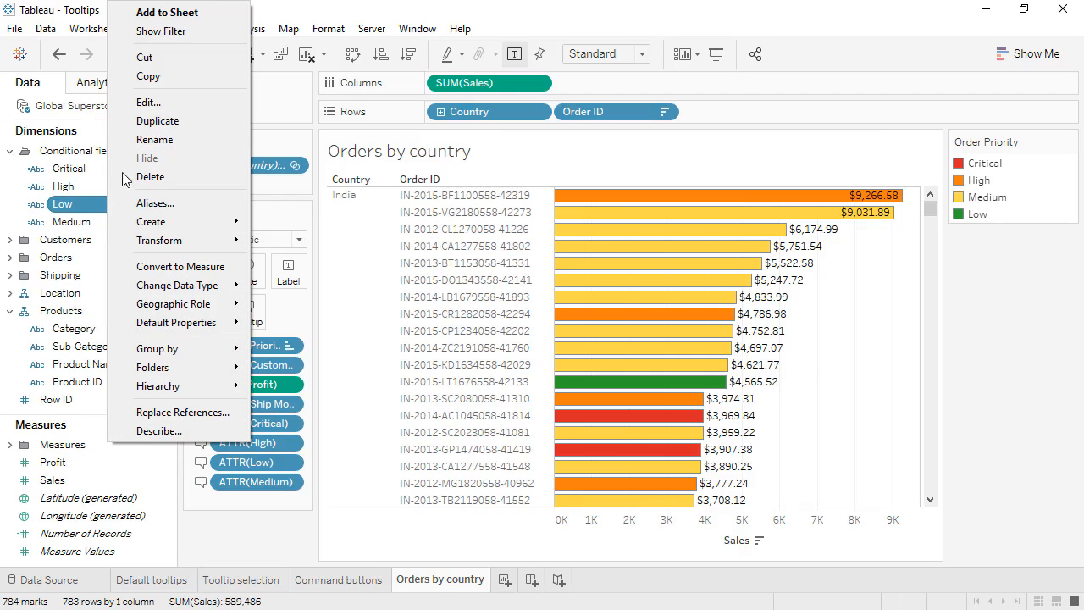
click(158, 102)
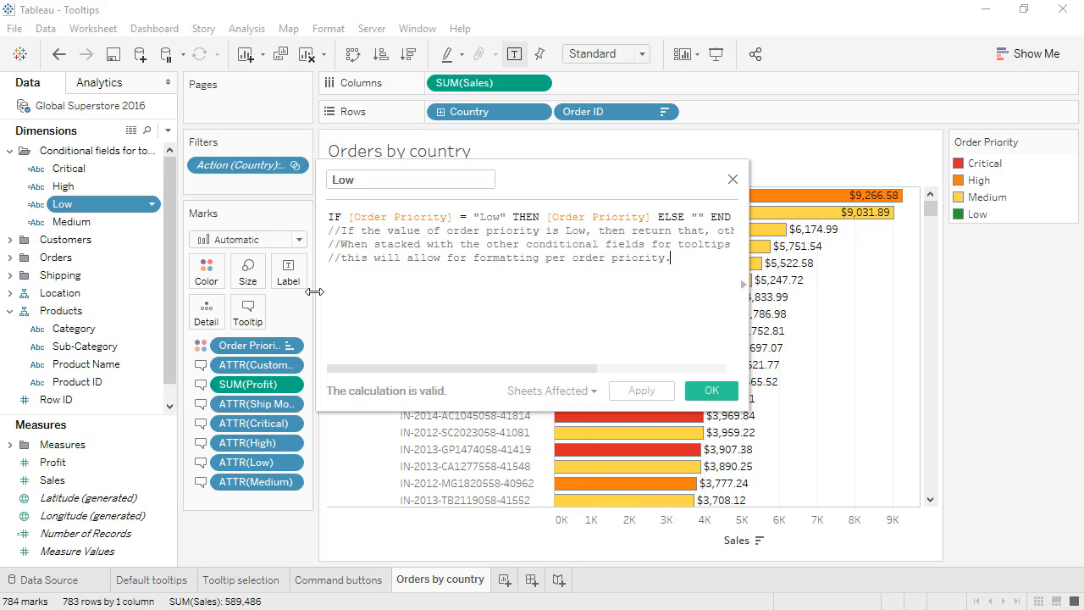
drag(316, 292, 146, 304)
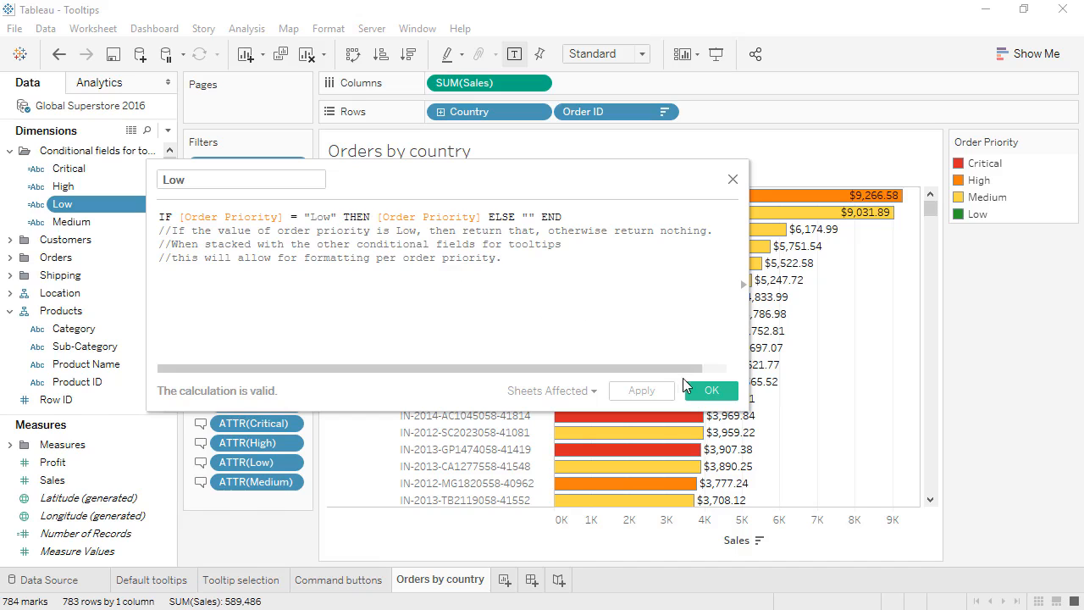
click(714, 396)
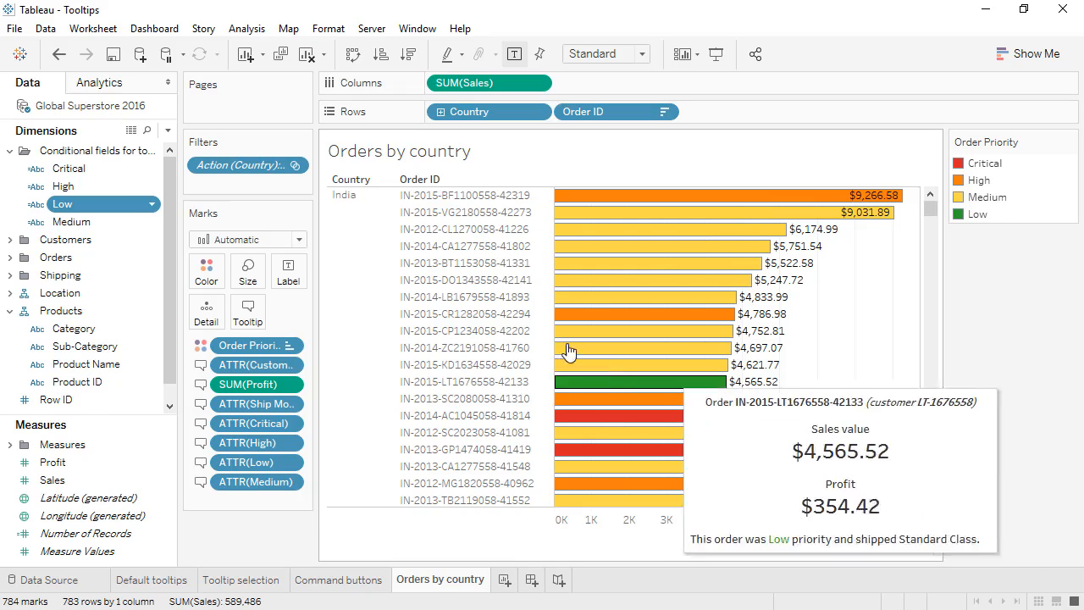
In the Orders by country tooltip, color the ATTR(Low) field #2ca02c by sampling the legend's Low green from the screen, and apply the tooltip.
click(248, 314)
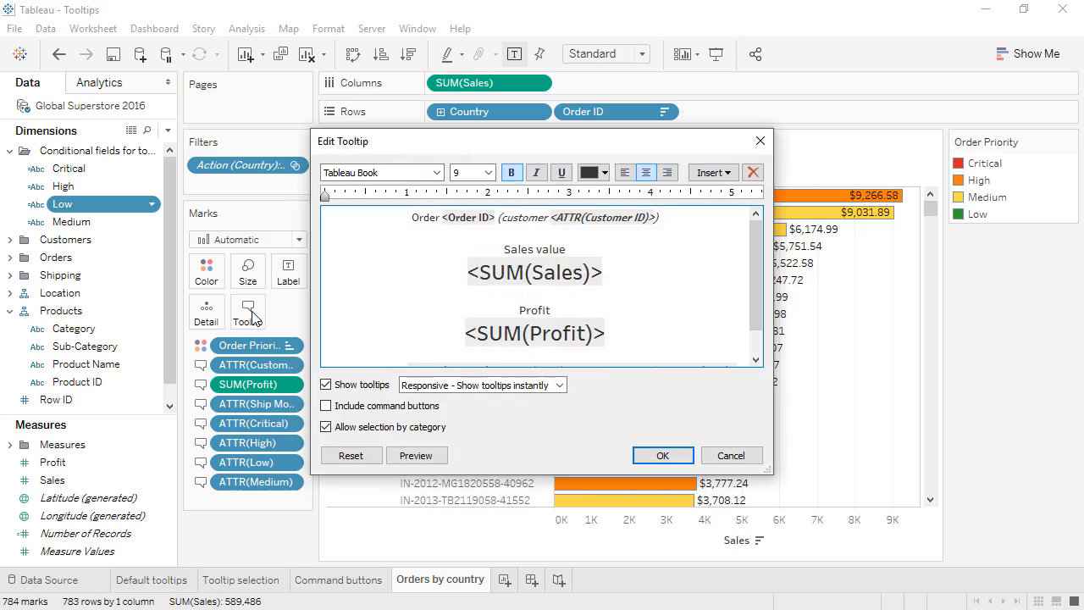
drag(755, 280, 760, 311)
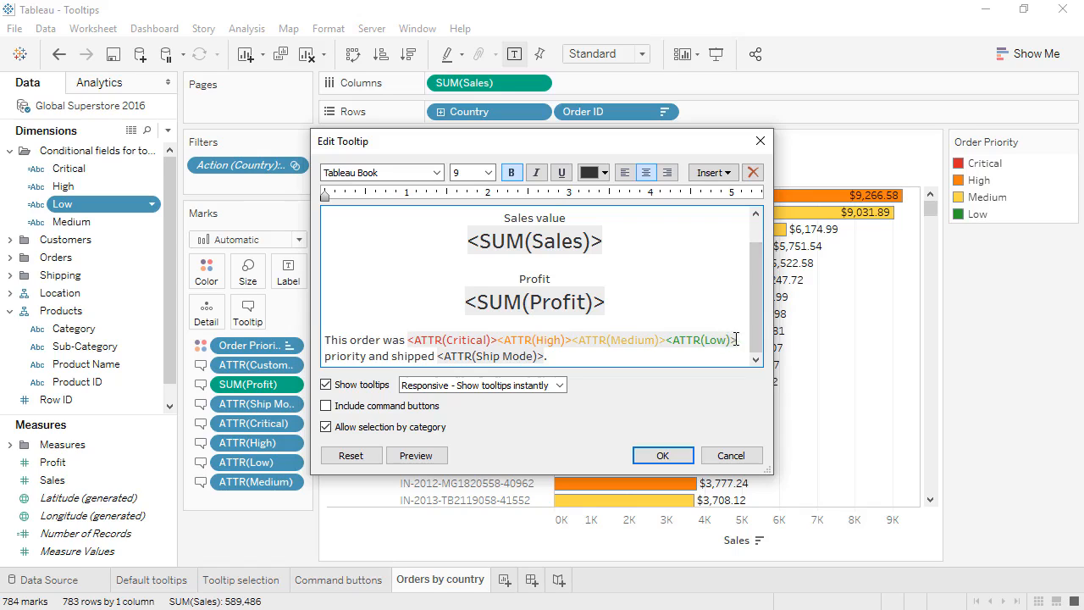
click(729, 340)
drag(730, 340, 671, 339)
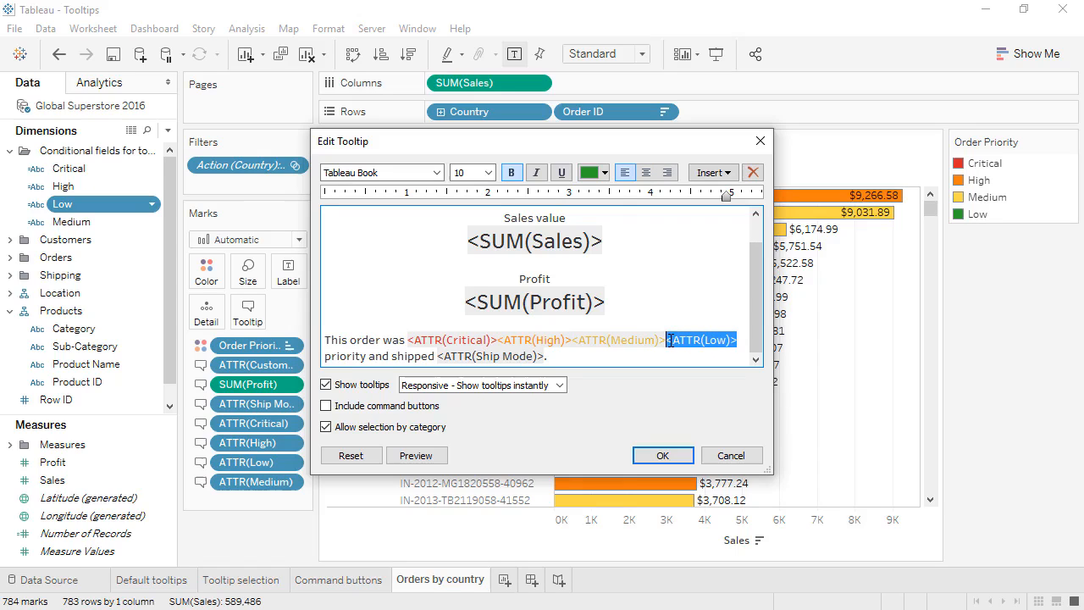
click(604, 173)
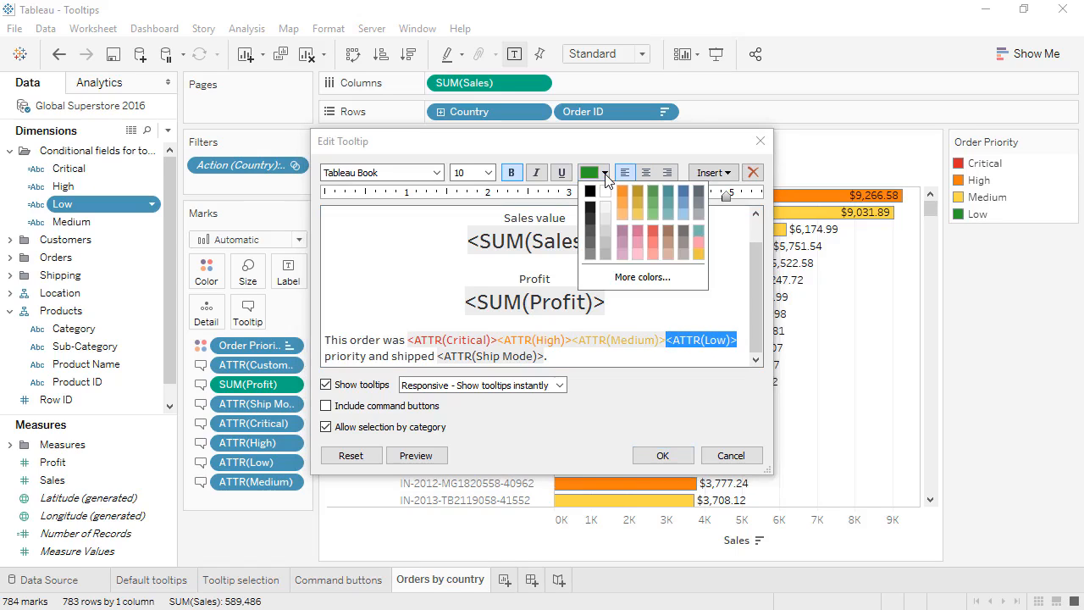
click(630, 277)
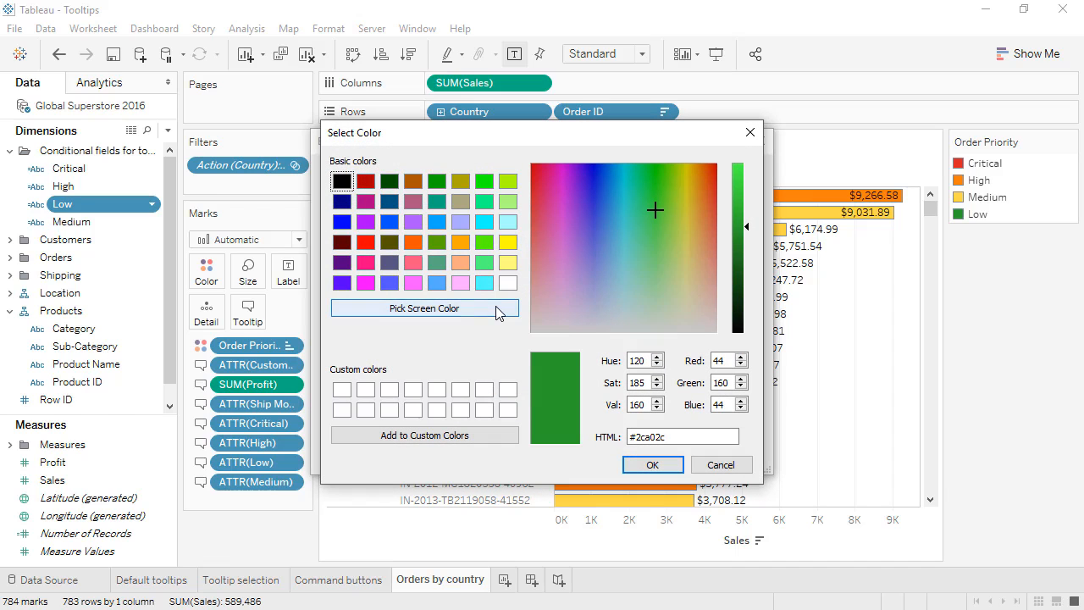
click(498, 310)
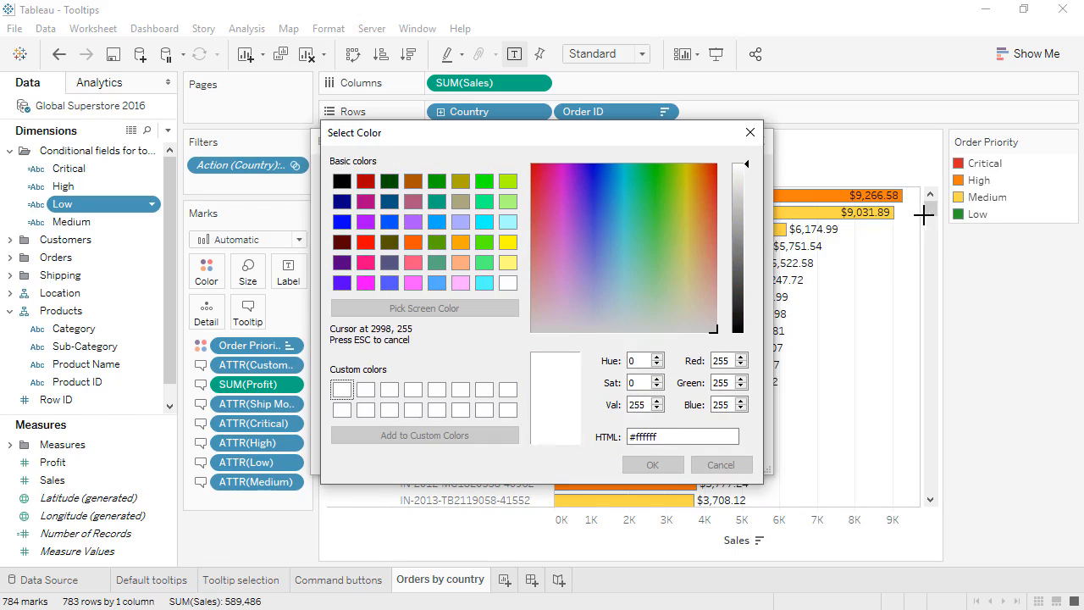
click(957, 214)
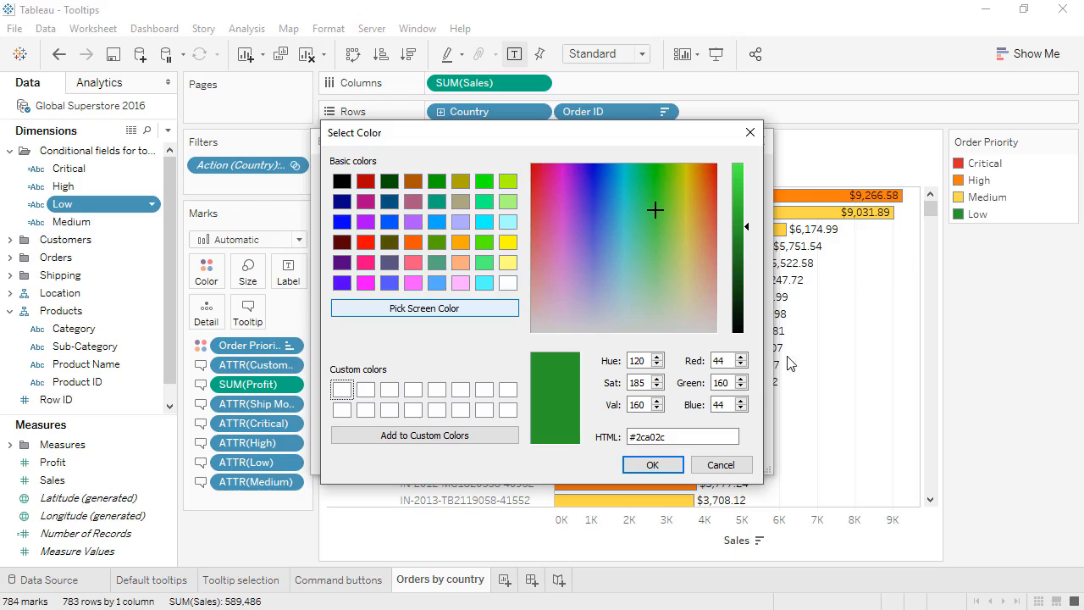
click(652, 465)
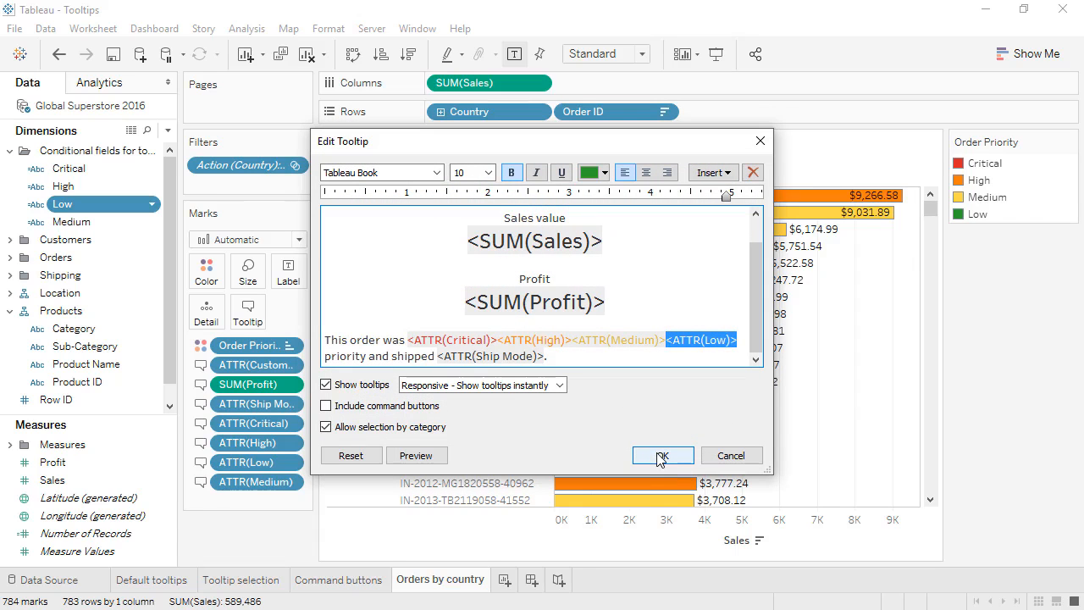
click(661, 458)
mouse_move(662, 472)
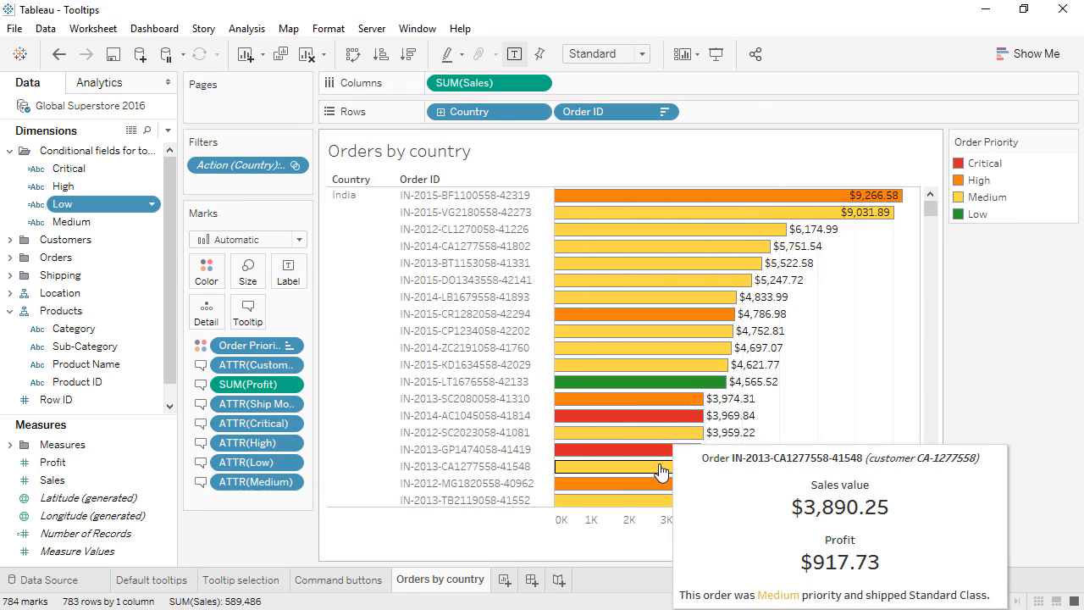